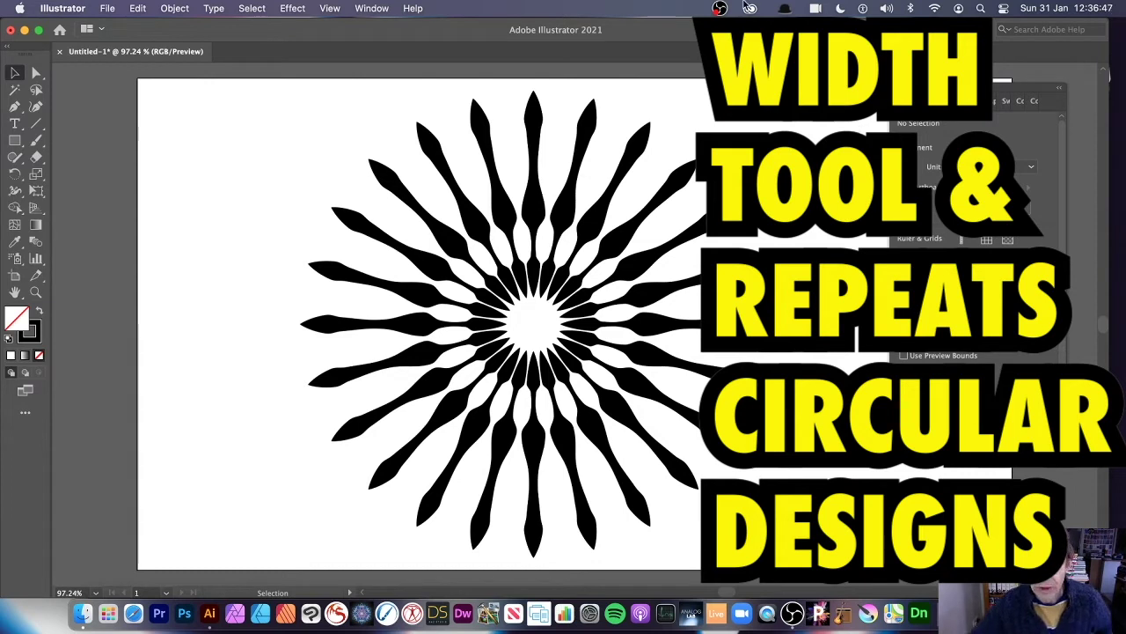
Step: Cycle through the sunburst demo's petal variations, then remove the demo artwork entirely
{"action": "key", "text": "super+z"}
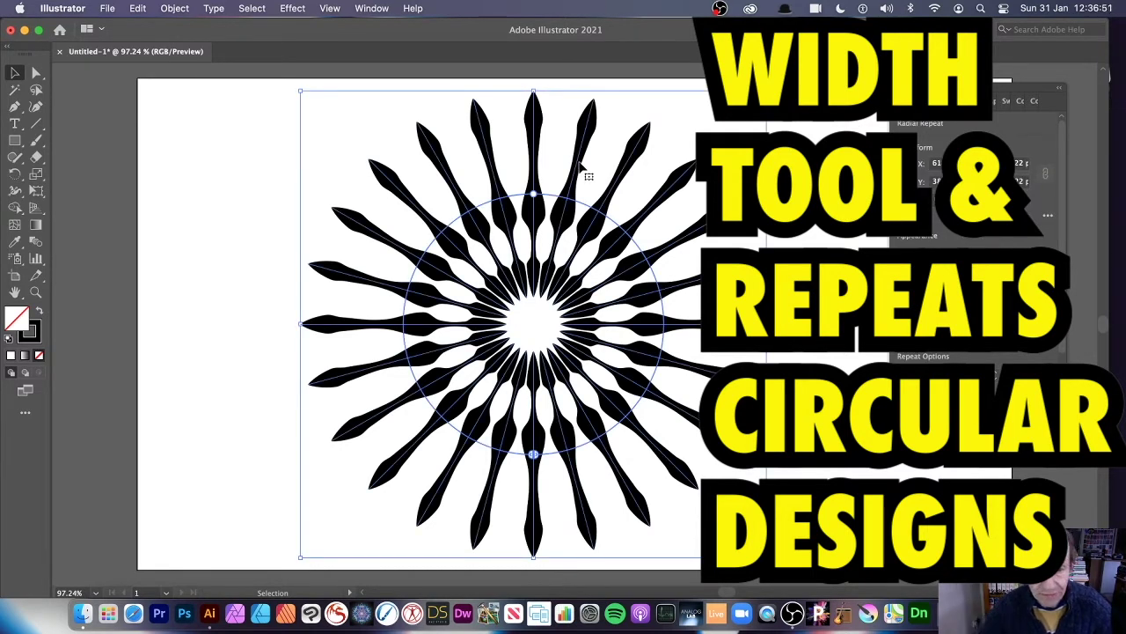
{"action": "key", "text": "super+z"}
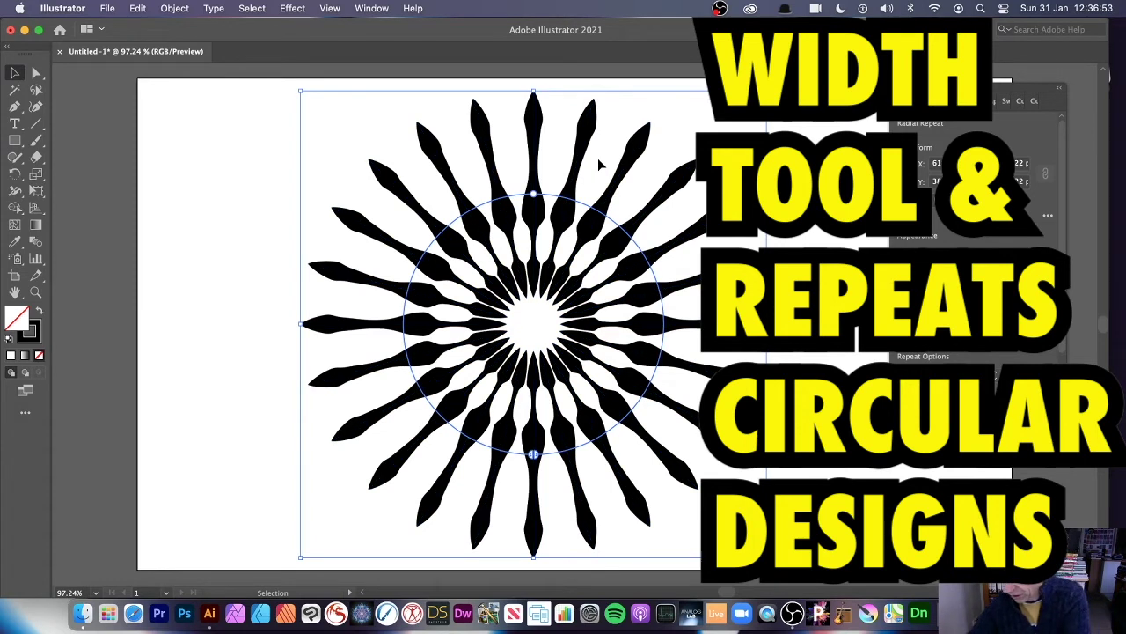
{"action": "key", "text": "super+z"}
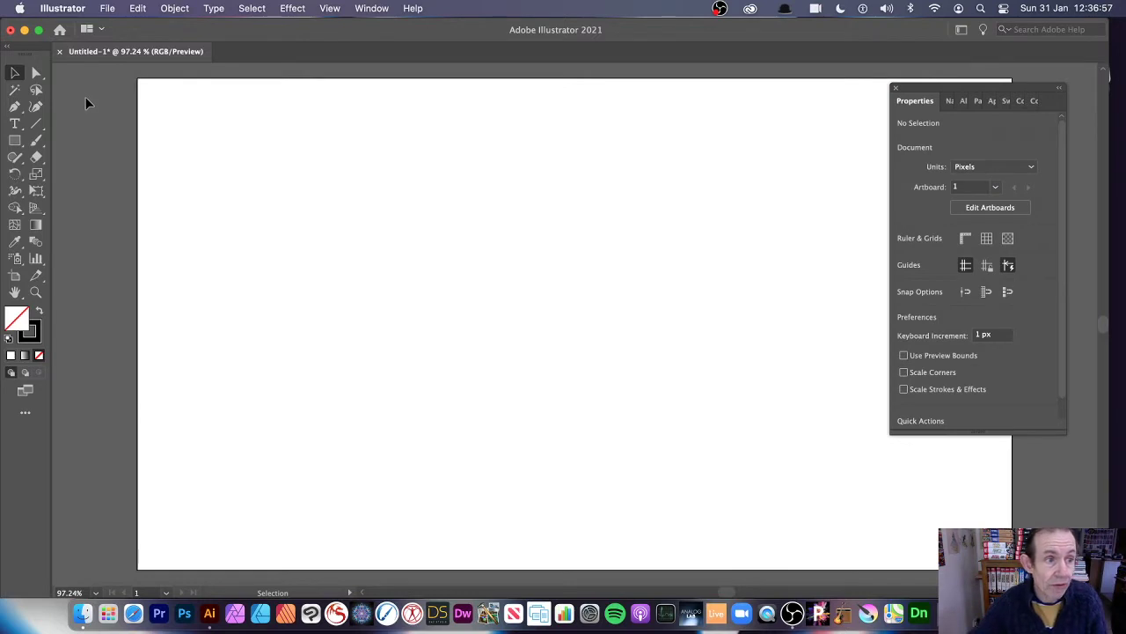
Step: Draw a vertical line segment above the artboard centre
{"action": "left_click", "coordinate": [32, 124]}
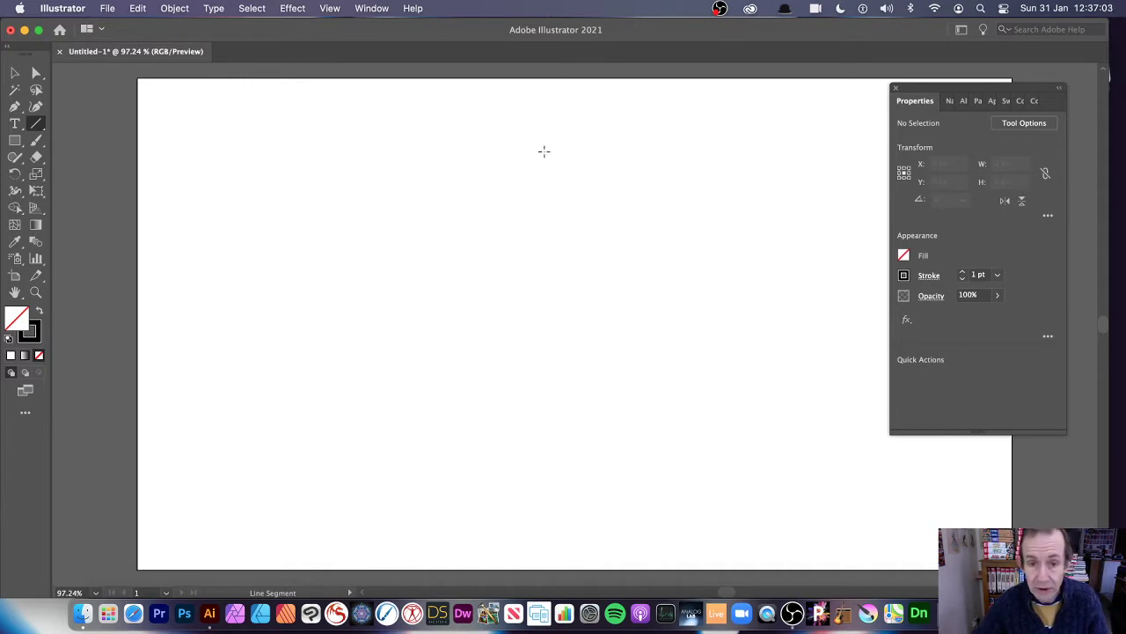
{"action": "left_click_drag", "start_coordinate": [547, 147], "coordinate": [546, 355]}
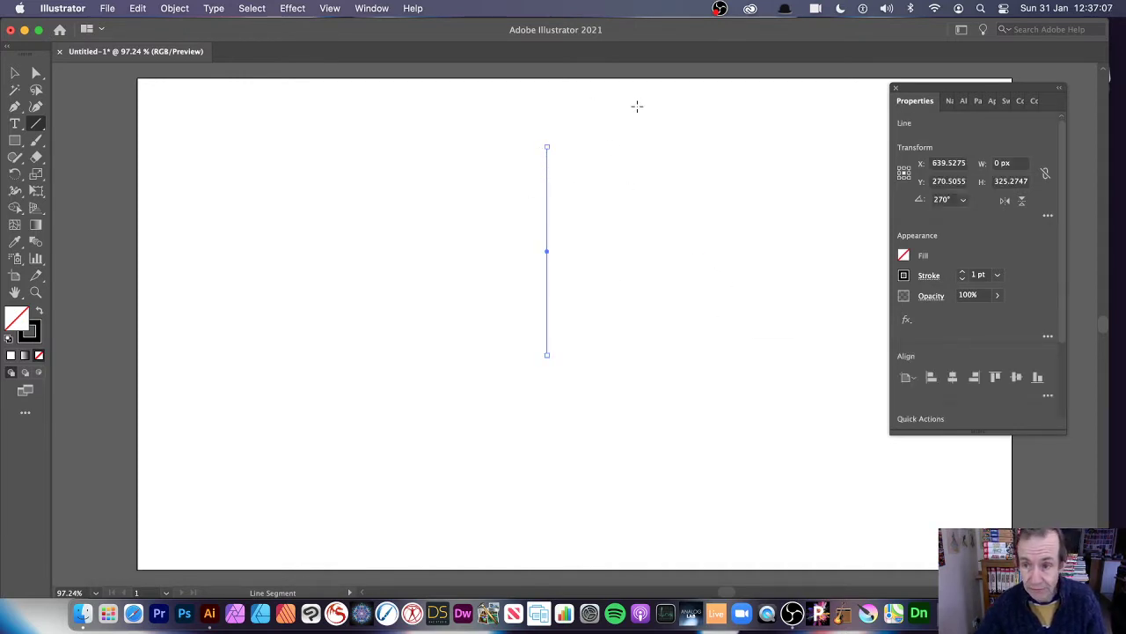
{"action": "left_click", "coordinate": [372, 7]}
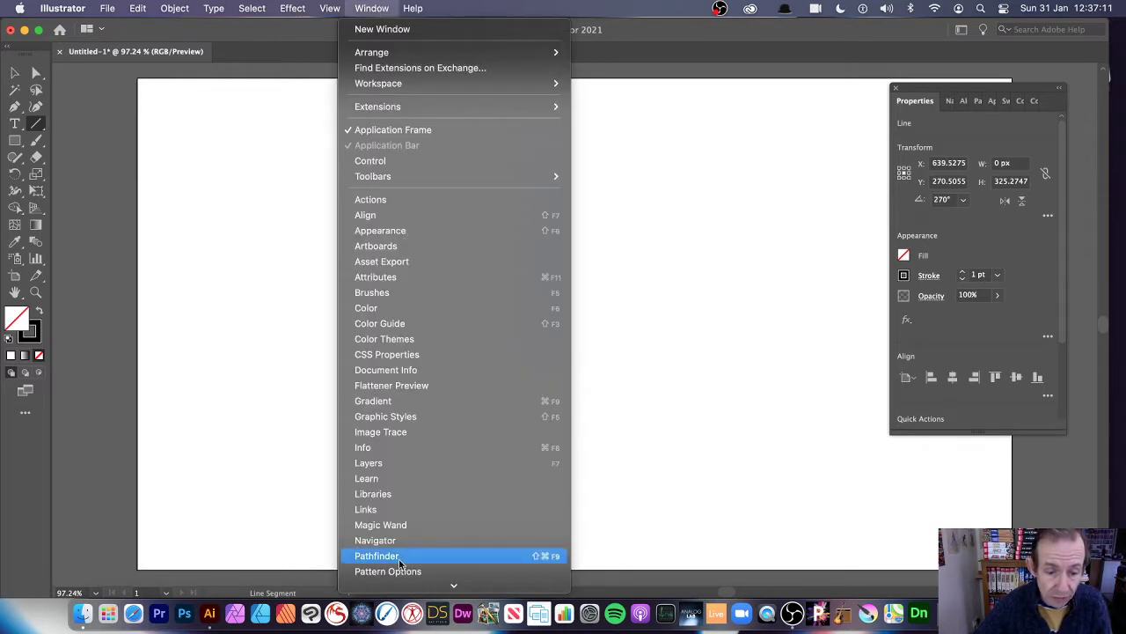
{"action": "left_click", "coordinate": [962, 265]}
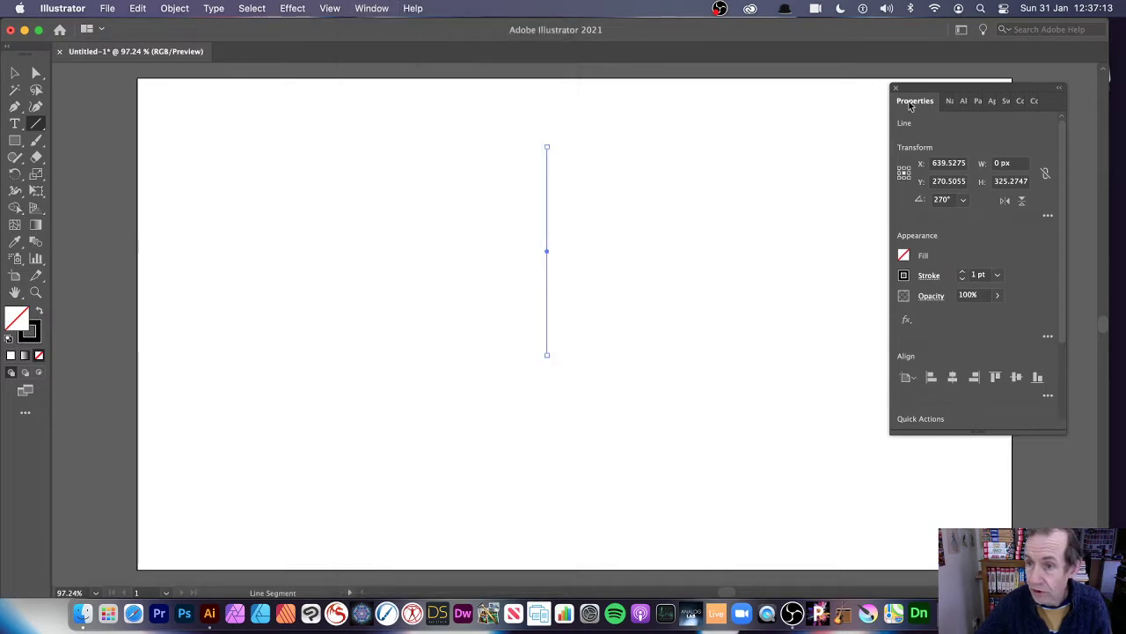
Step: Set the line's stroke weight to 14 pt, after first trying 10 pt
{"action": "left_click", "coordinate": [15, 195]}
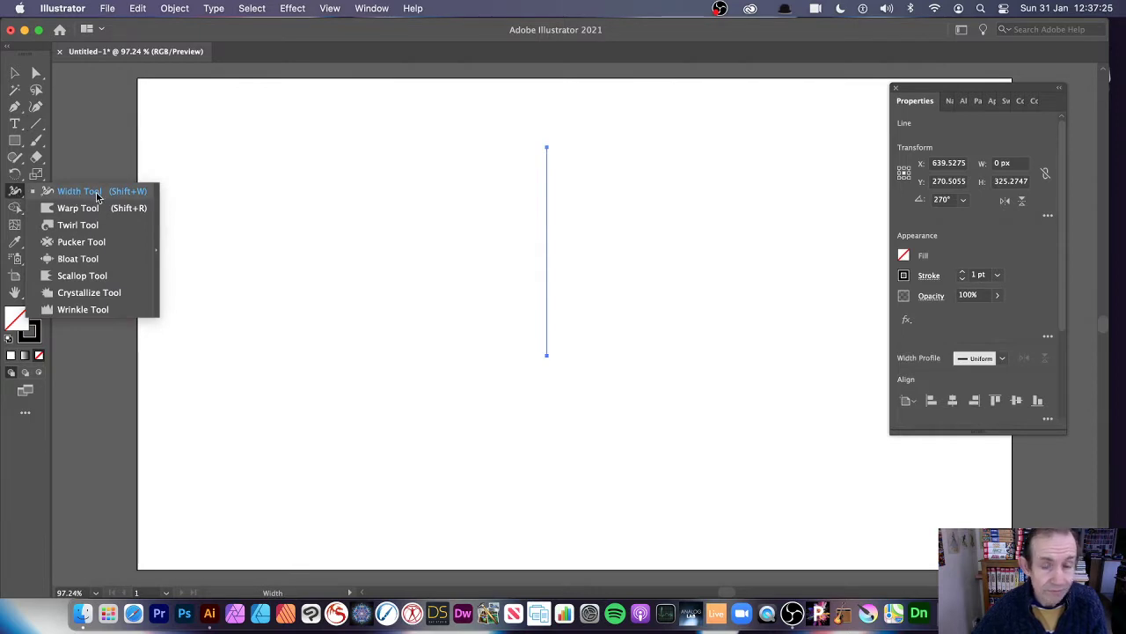
{"action": "left_click", "coordinate": [997, 274]}
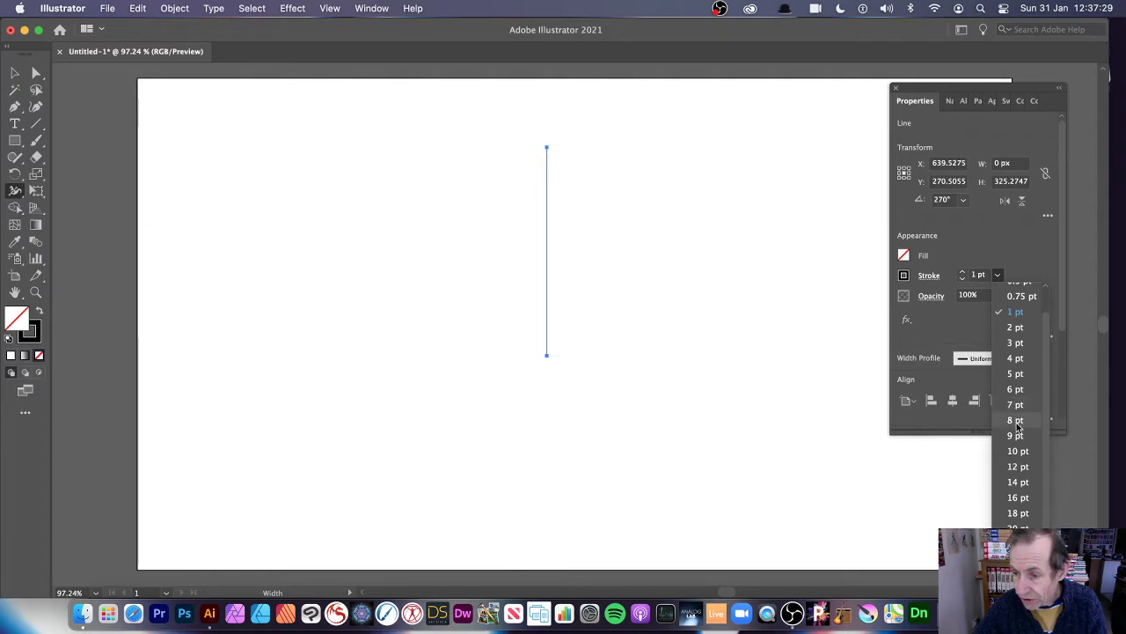
{"action": "left_click", "coordinate": [1017, 452]}
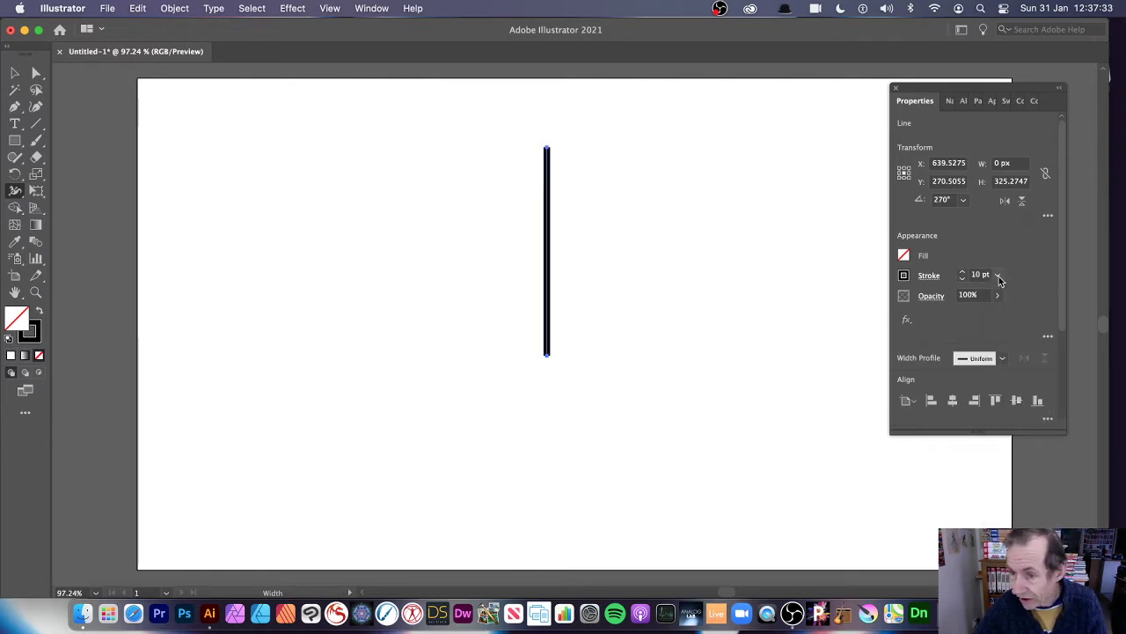
{"action": "left_click", "coordinate": [1000, 279]}
{"action": "left_click", "coordinate": [1021, 484]}
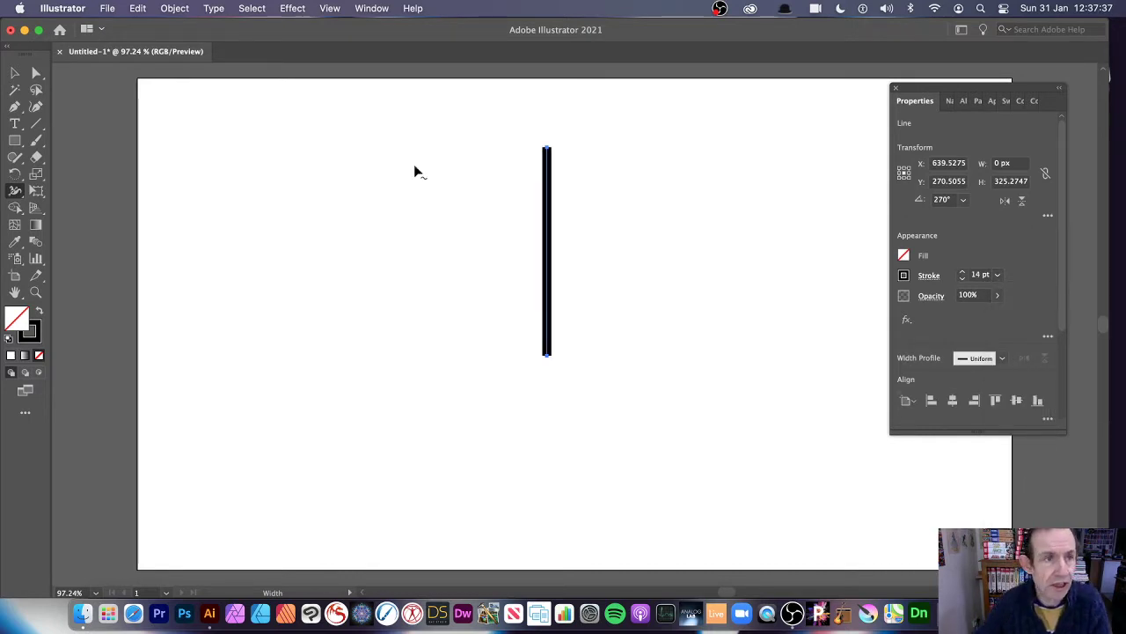
{"action": "left_click", "coordinate": [173, 11]}
Step: Radially repeat the line into 20 spokes with a radius of about 230, then deselect it
{"action": "mouse_move", "coordinate": [254, 410]}
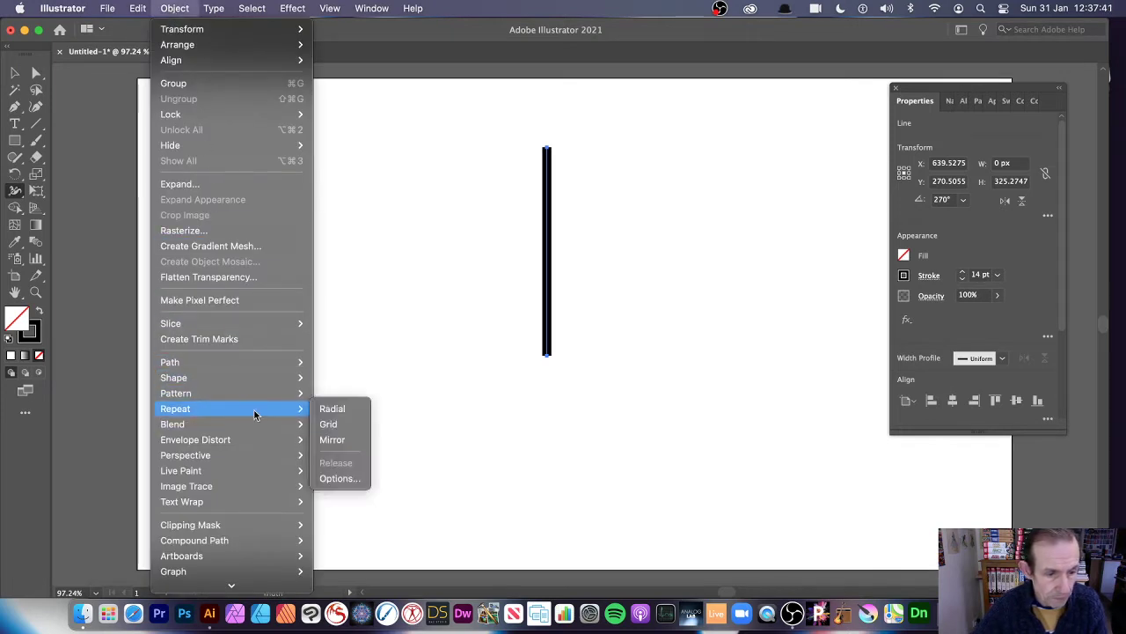
{"action": "left_click", "coordinate": [345, 411]}
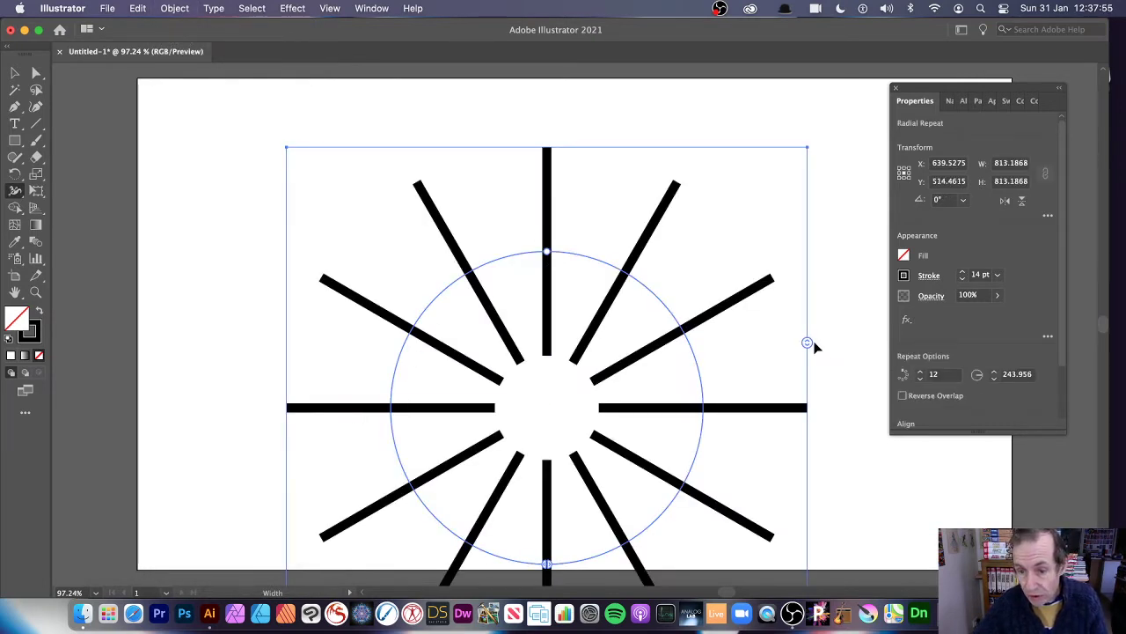
{"action": "left_click_drag", "start_coordinate": [814, 343], "coordinate": [790, 282]}
{"action": "left_click_drag", "start_coordinate": [551, 257], "coordinate": [629, 286]}
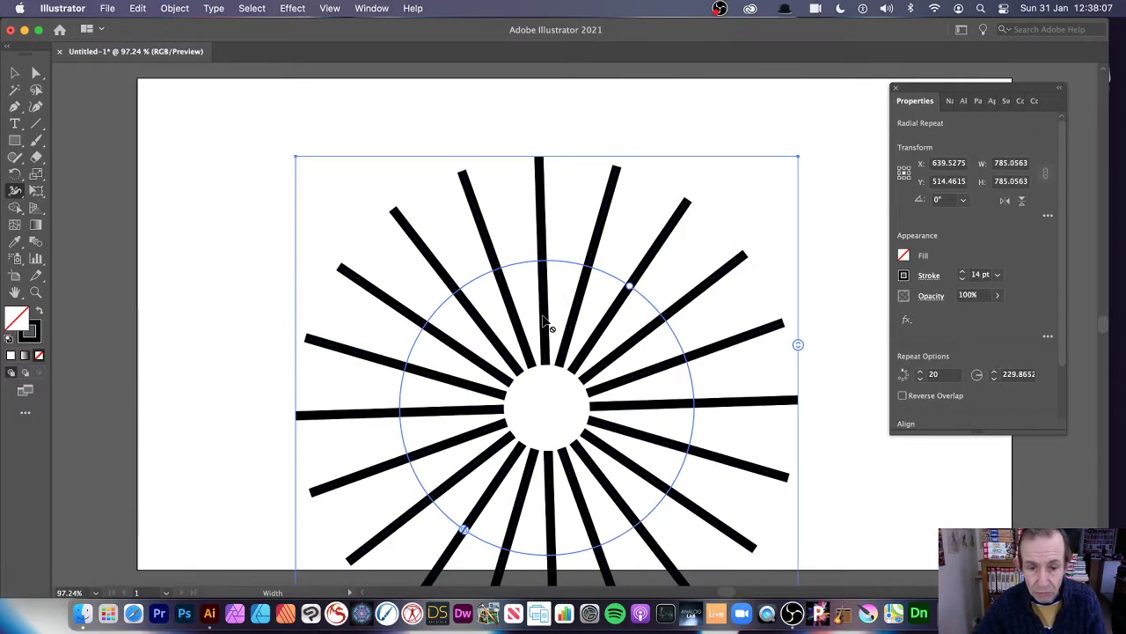
{"action": "key", "text": "v"}
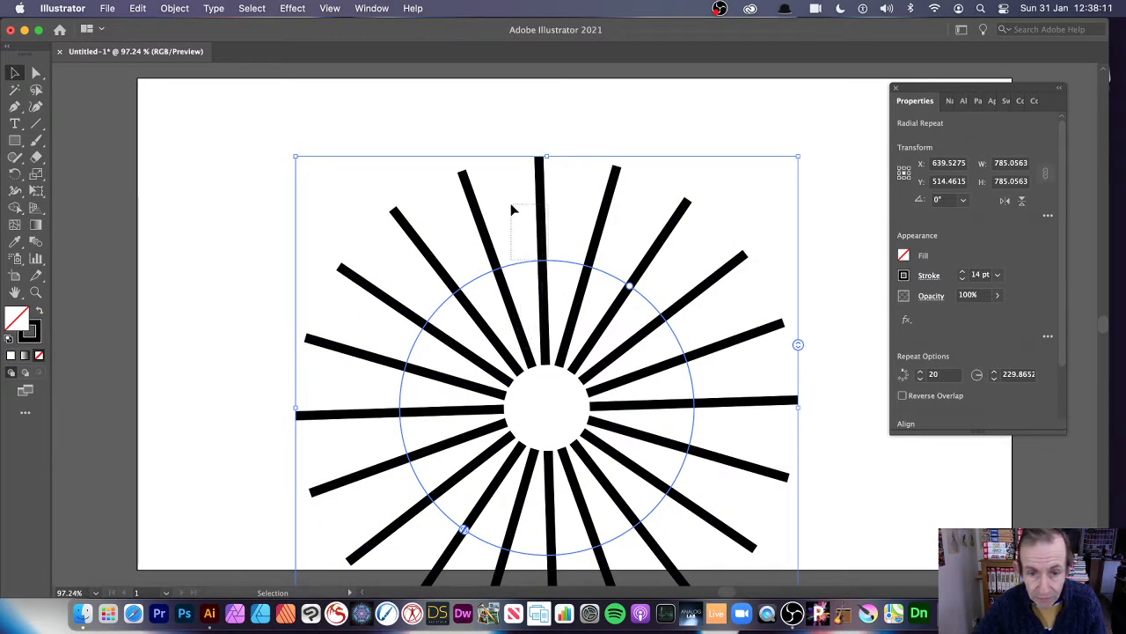
{"action": "left_click_drag", "start_coordinate": [540, 179], "coordinate": [482, 99]}
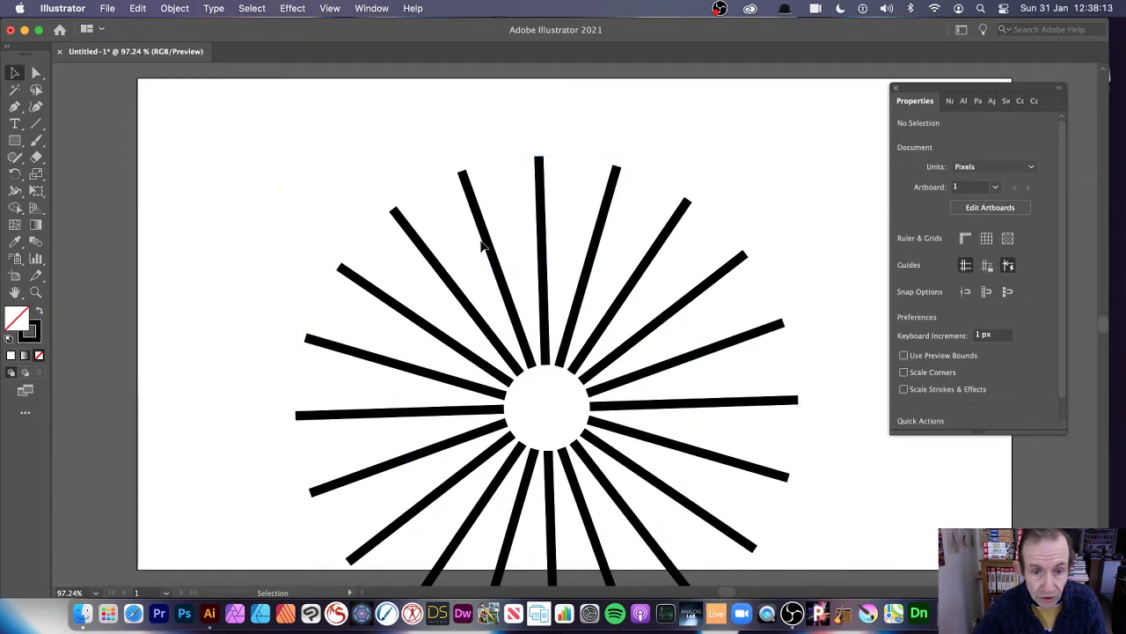
Step: Drag the starburst up-left and double-click it to edit the original top spoke in isolation
{"action": "left_click_drag", "start_coordinate": [534, 380], "coordinate": [514, 283]}
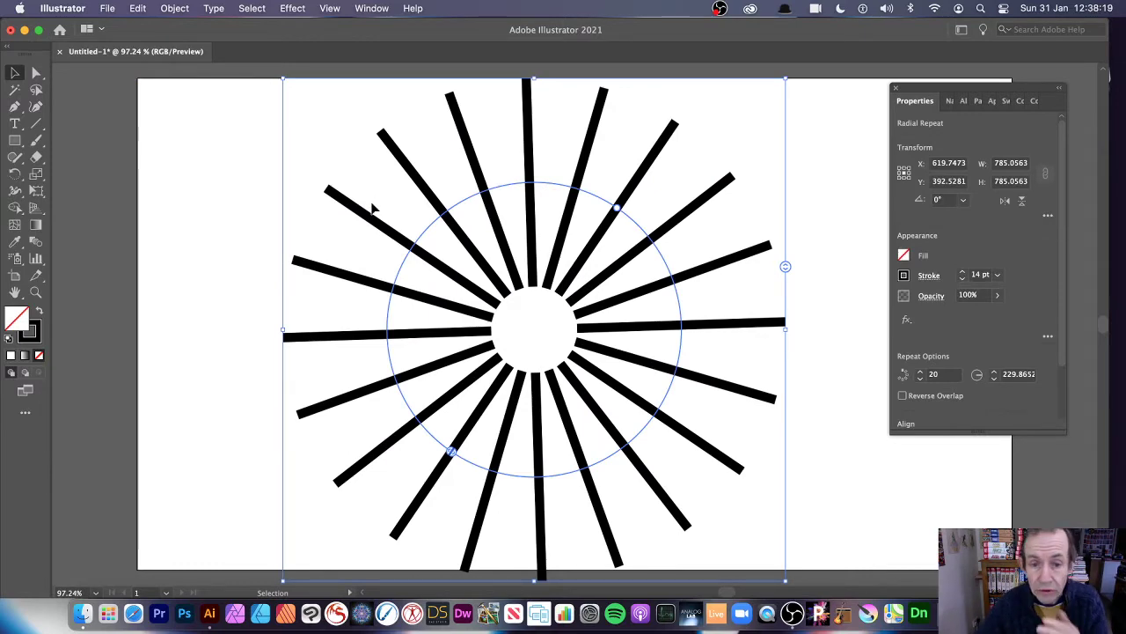
{"action": "double_click", "coordinate": [533, 262]}
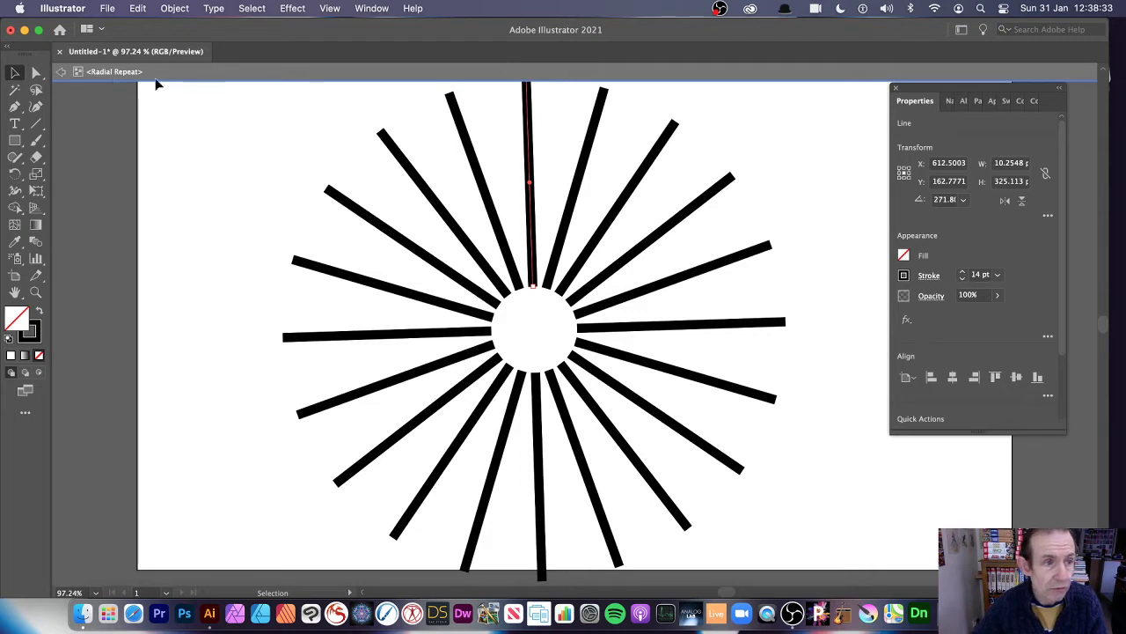
Step: Add three width points on the top spoke so it narrows at the centre and bulges near the tip
{"action": "left_click", "coordinate": [16, 193]}
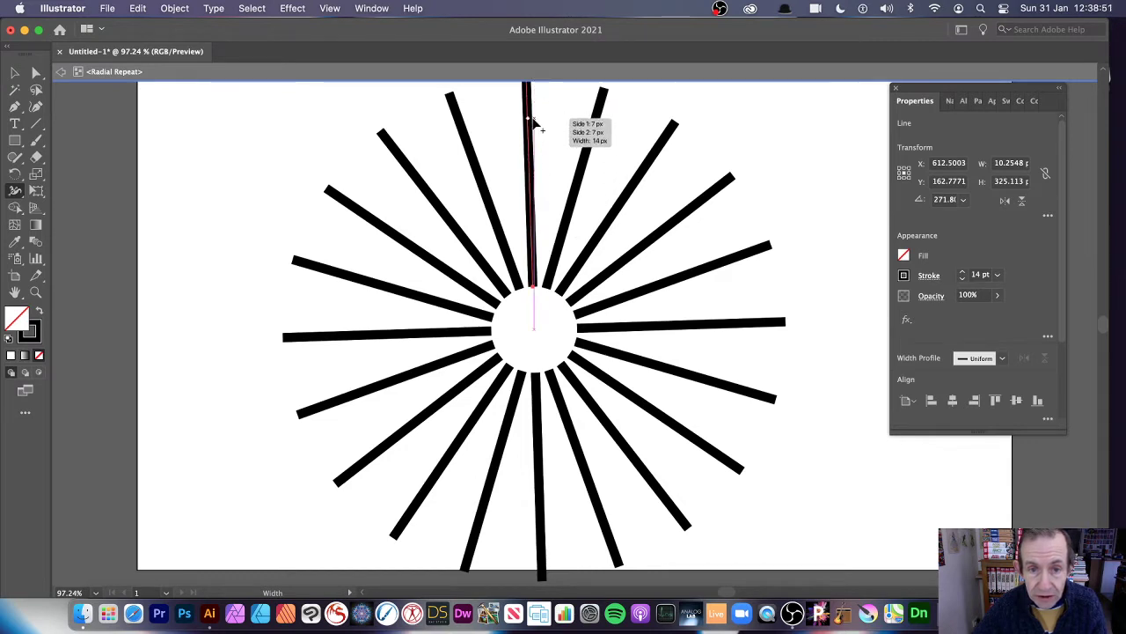
{"action": "mouse_move", "coordinate": [531, 117]}
{"action": "left_mouse_down"}
{"action": "mouse_move", "coordinate": [546, 121]}
{"action": "mouse_move", "coordinate": [534, 119]}
{"action": "left_mouse_up"}
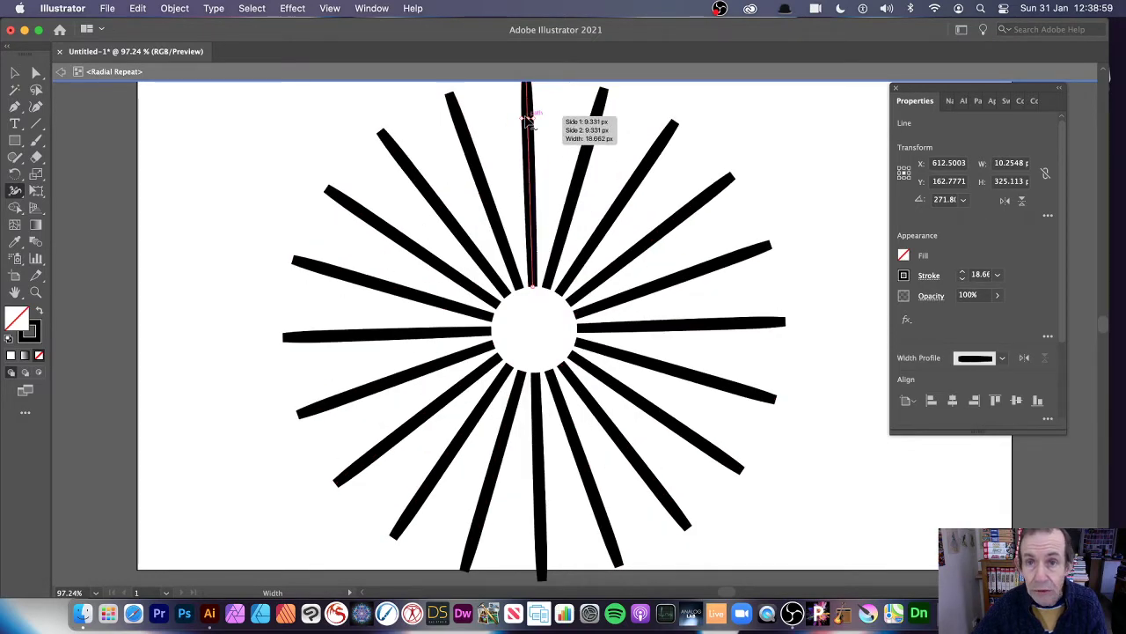
{"action": "left_click_drag", "start_coordinate": [528, 144], "coordinate": [516, 148]}
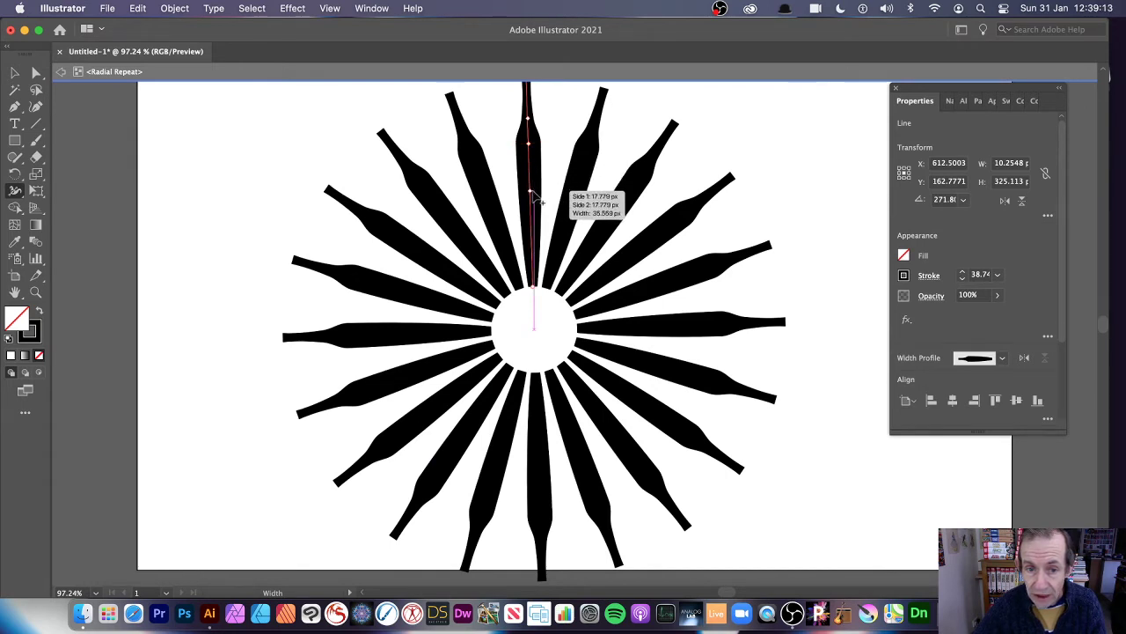
{"action": "left_click_drag", "start_coordinate": [533, 193], "coordinate": [533, 192]}
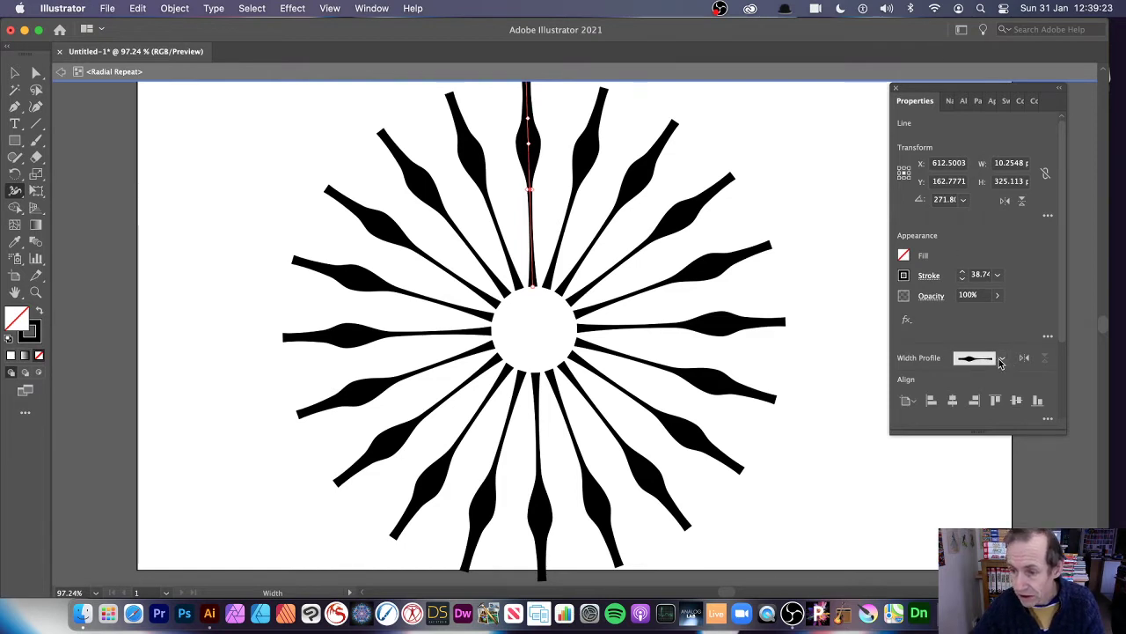
Step: Try wavy, pointed and wedge width profiles, settling on elliptical Width Profile 2 for leaf-shaped spokes
{"action": "left_click", "coordinate": [1001, 361]}
{"action": "left_click", "coordinate": [963, 407]}
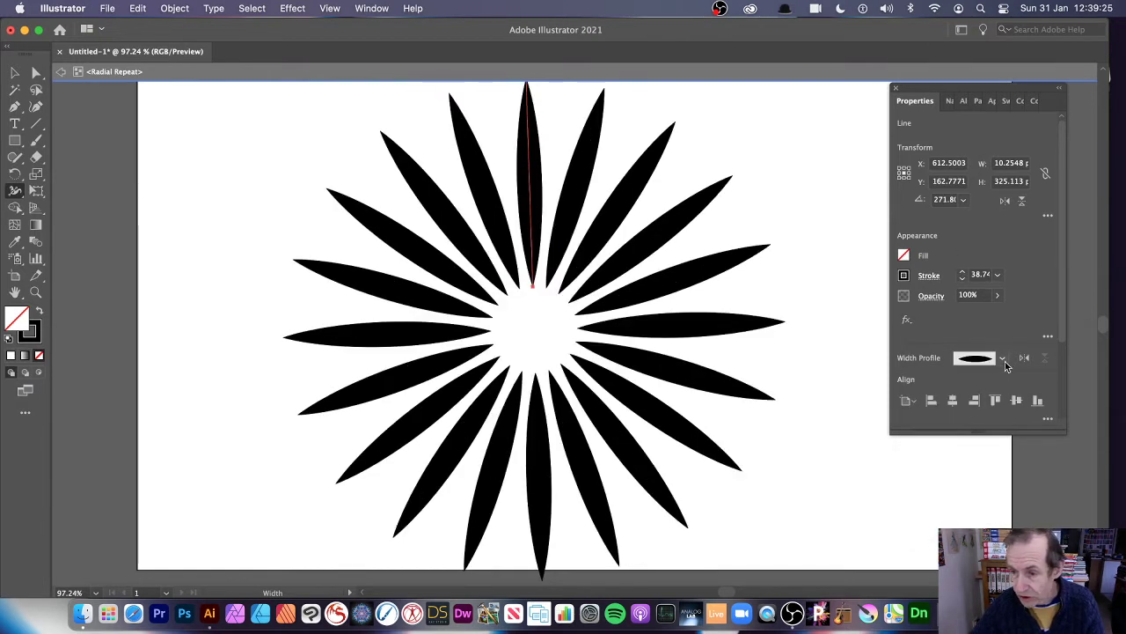
{"action": "left_click", "coordinate": [1003, 359]}
{"action": "left_click", "coordinate": [975, 428]}
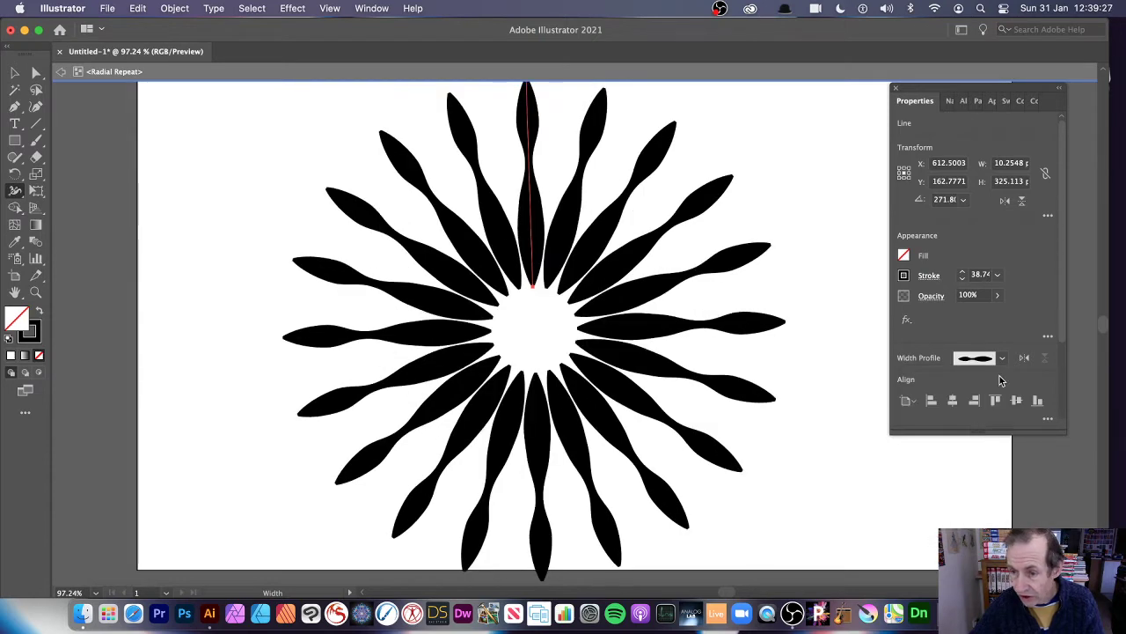
{"action": "left_click", "coordinate": [1002, 359]}
{"action": "left_click", "coordinate": [971, 456]}
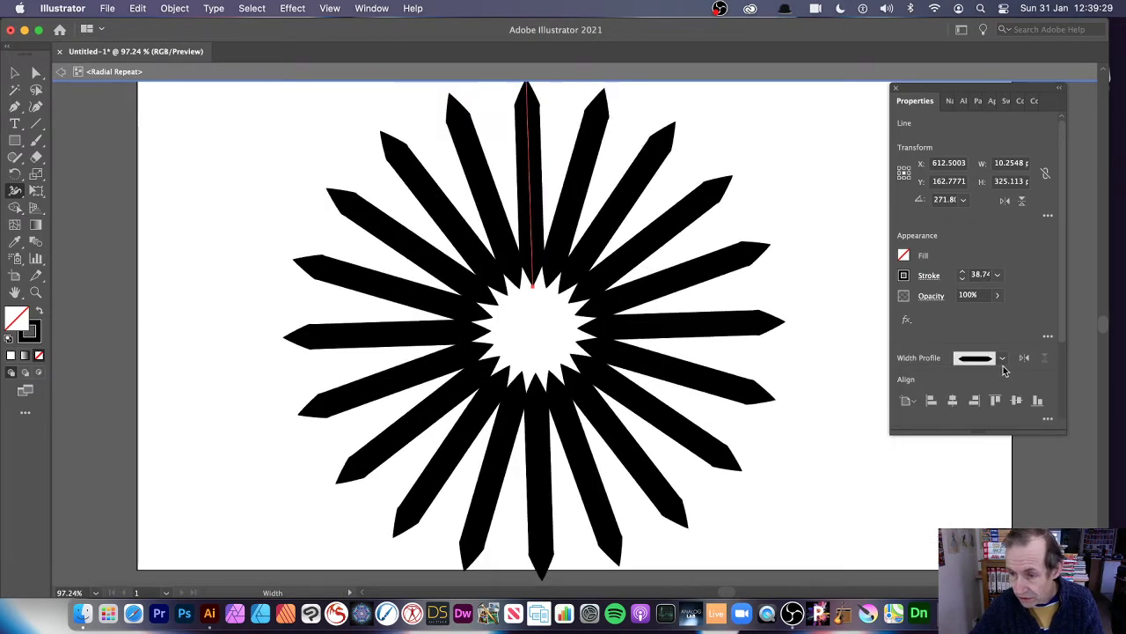
{"action": "left_click", "coordinate": [1002, 360]}
{"action": "left_click", "coordinate": [971, 469]}
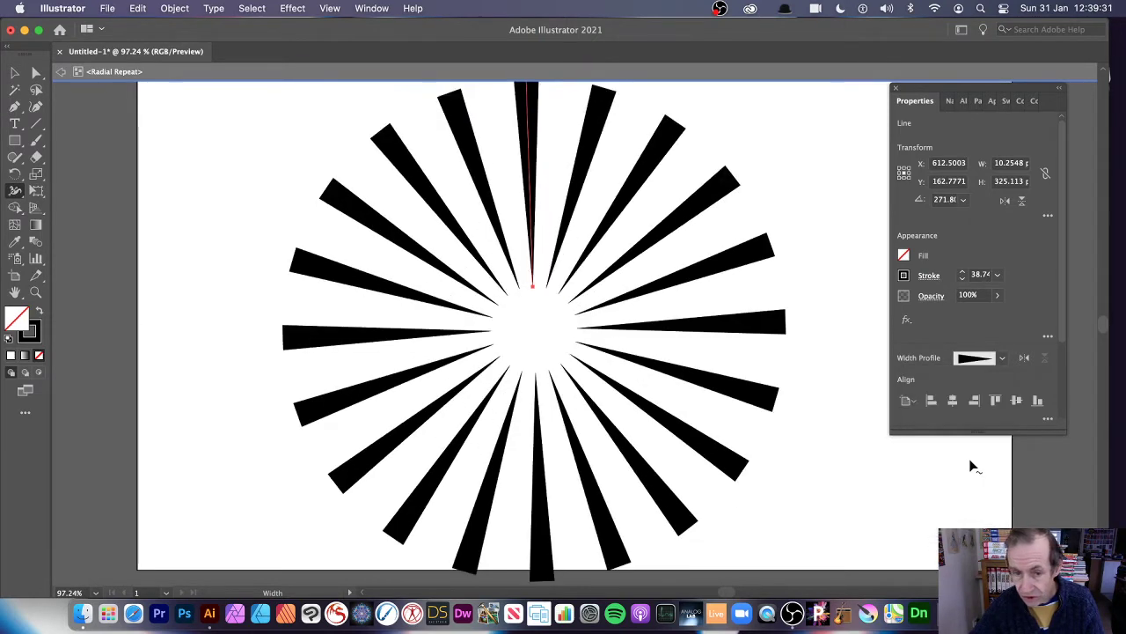
{"action": "left_click", "coordinate": [1002, 359]}
{"action": "left_click", "coordinate": [953, 406]}
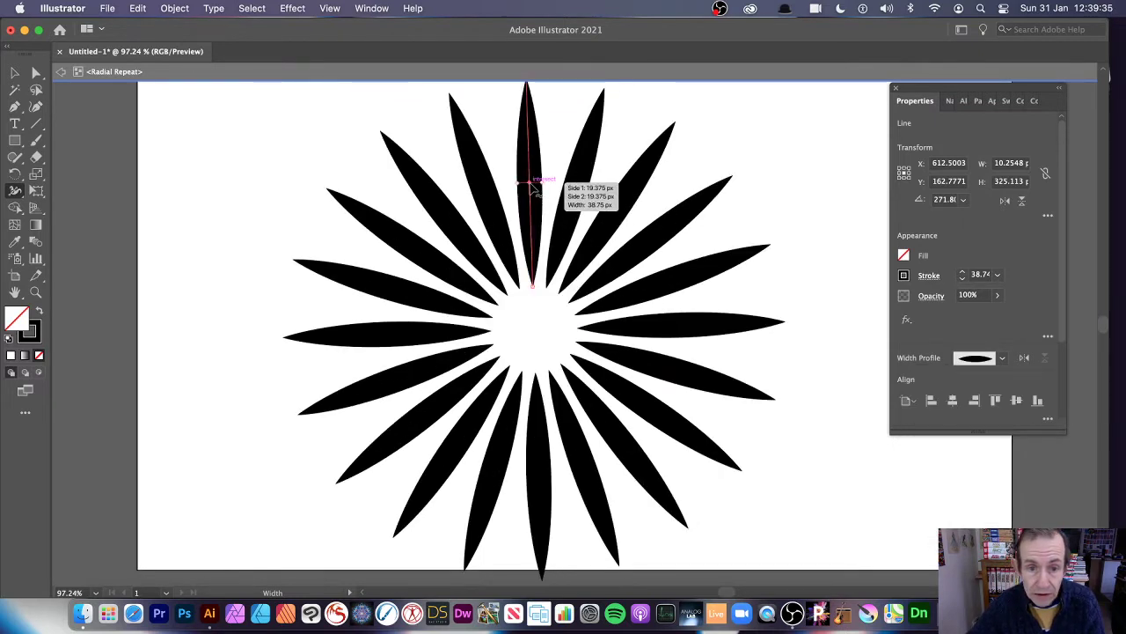
Step: Move the top spoke's width points to form slim stems, a mid bulge, pinched necks and teardrop tips
{"action": "left_click_drag", "start_coordinate": [531, 185], "coordinate": [544, 157]}
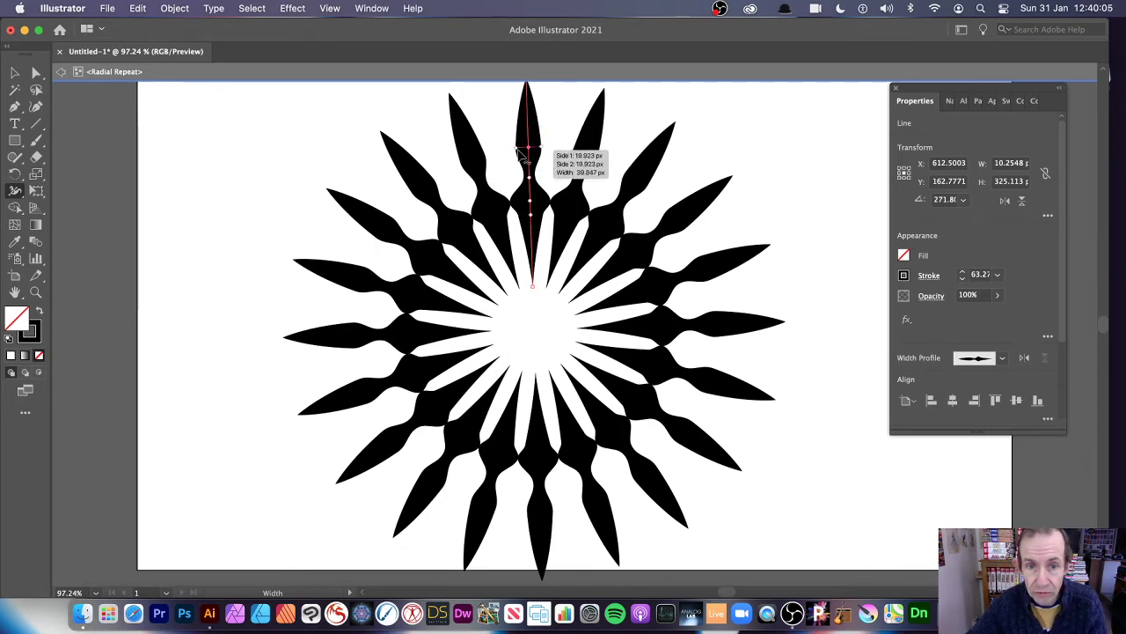
{"action": "left_click_drag", "start_coordinate": [531, 153], "coordinate": [529, 126]}
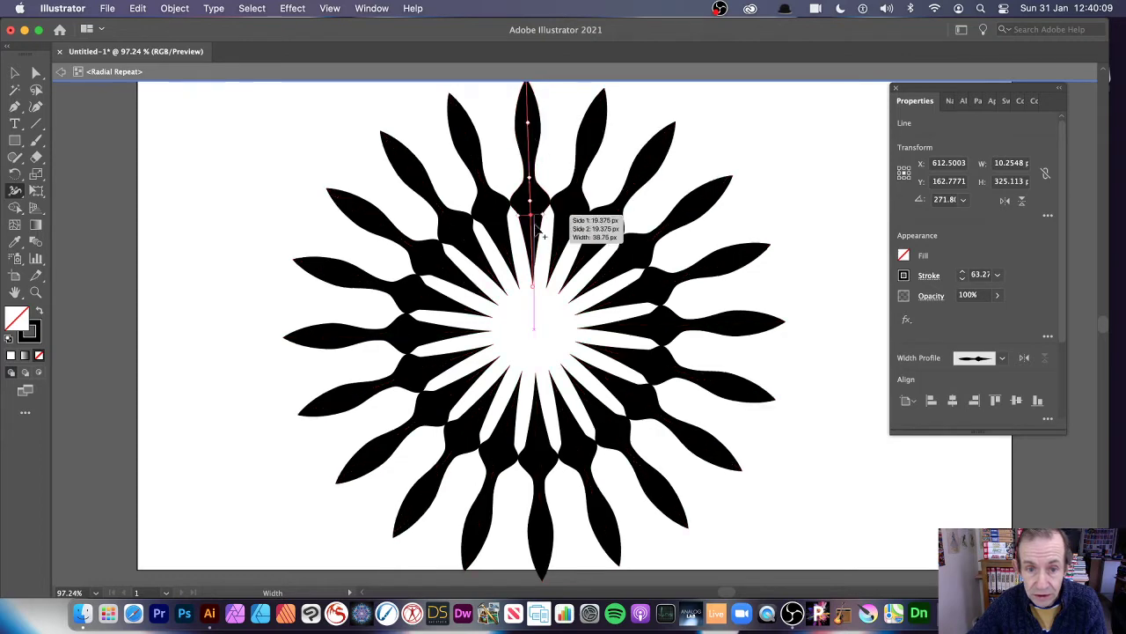
{"action": "left_click_drag", "start_coordinate": [538, 214], "coordinate": [535, 213]}
{"action": "left_click_drag", "start_coordinate": [532, 148], "coordinate": [534, 158]}
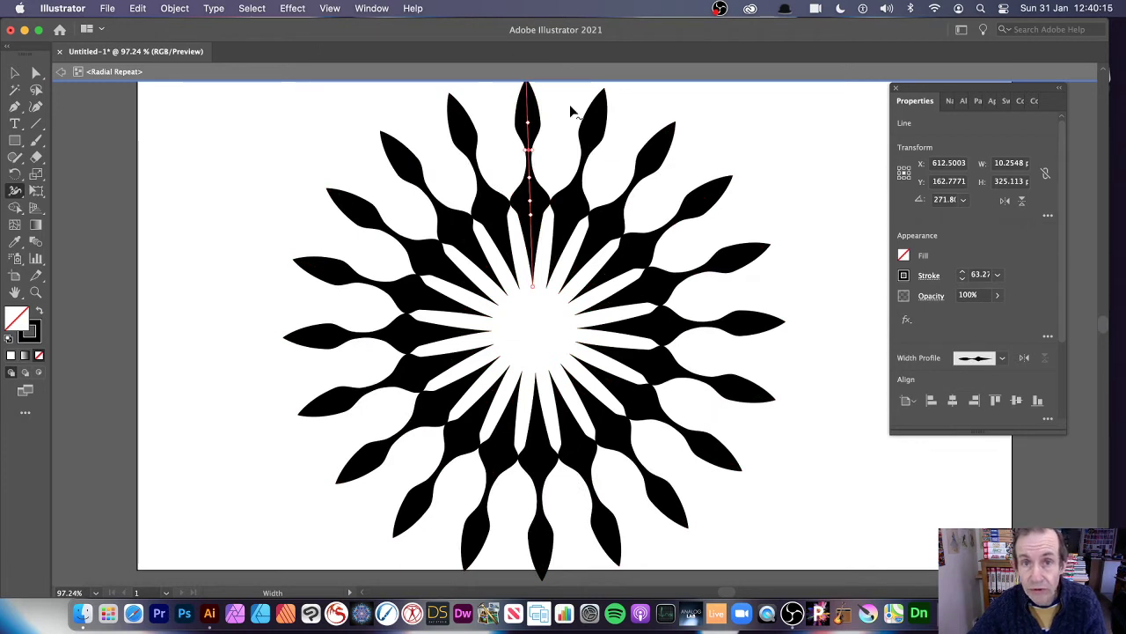
Step: Pull the spoke's inner end toward the centre and bend its midpoint so all spokes swirl
{"action": "left_click", "coordinate": [16, 78]}
{"action": "left_click_drag", "start_coordinate": [535, 290], "coordinate": [501, 310]}
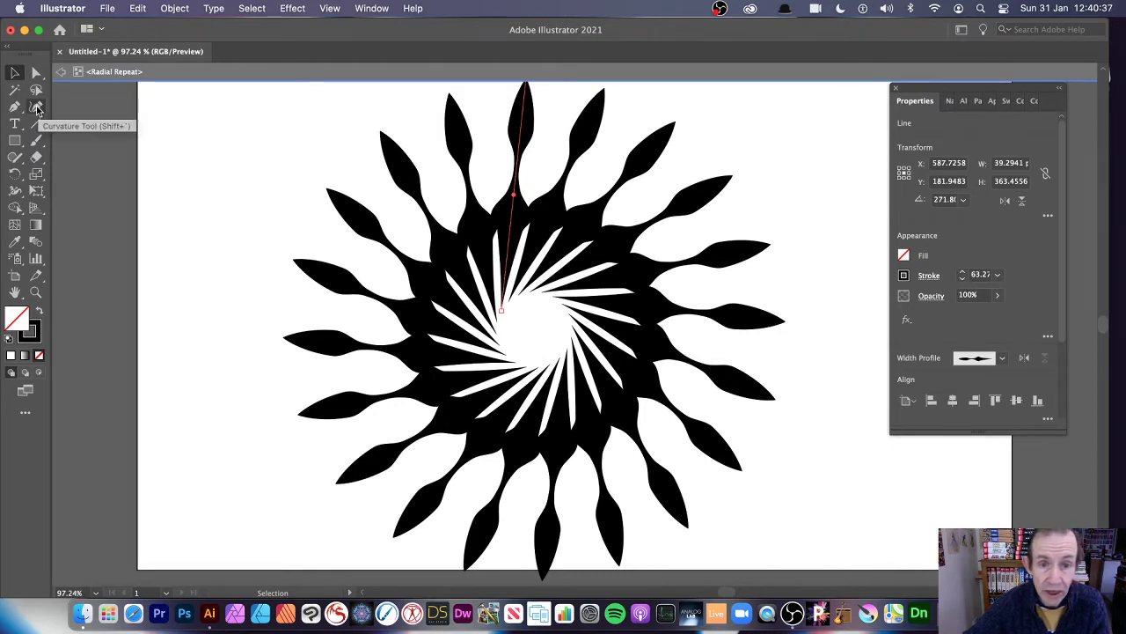
{"action": "left_click", "coordinate": [37, 108]}
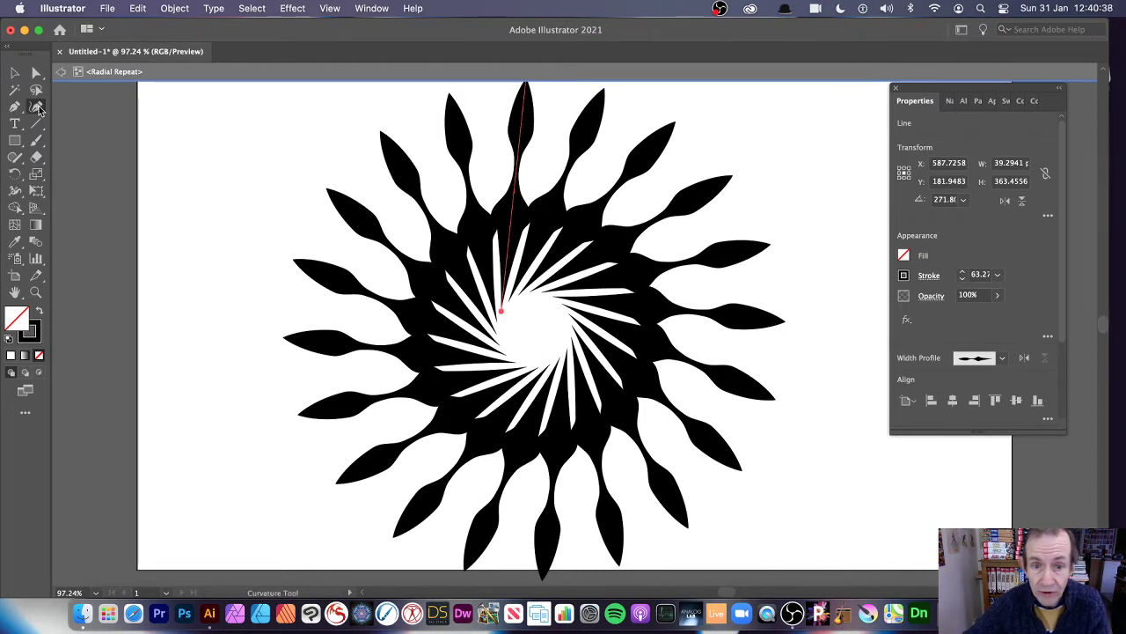
{"action": "left_click", "coordinate": [512, 206]}
{"action": "left_click_drag", "start_coordinate": [513, 207], "coordinate": [407, 199]}
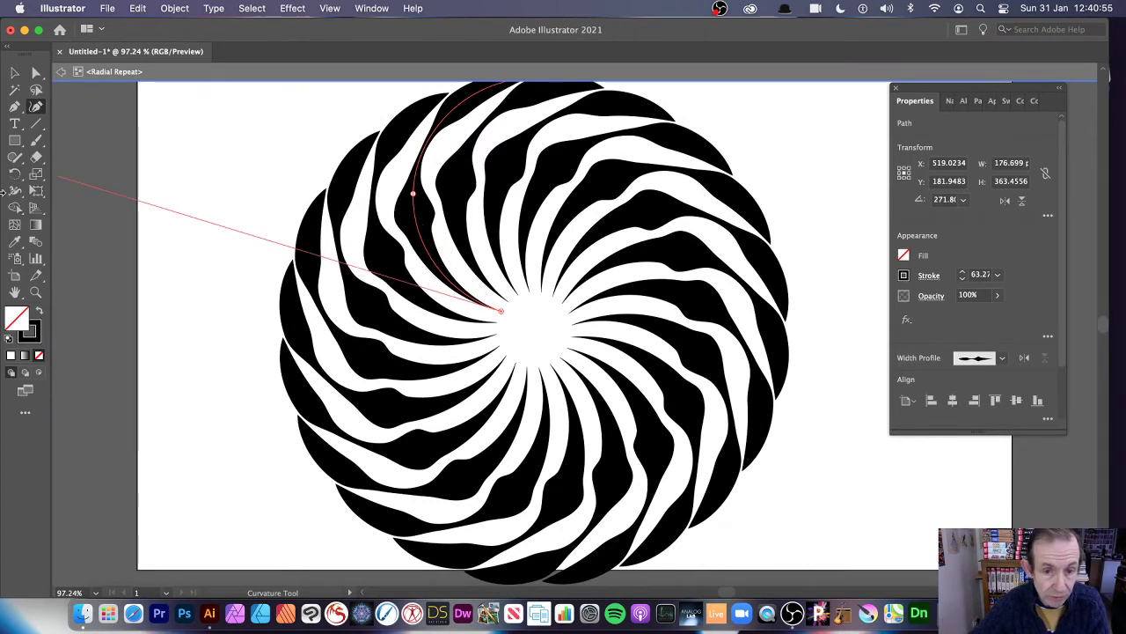
Step: Add two narrow width points along the curved spoke to ripple the swirl edges
{"action": "left_click", "coordinate": [15, 194]}
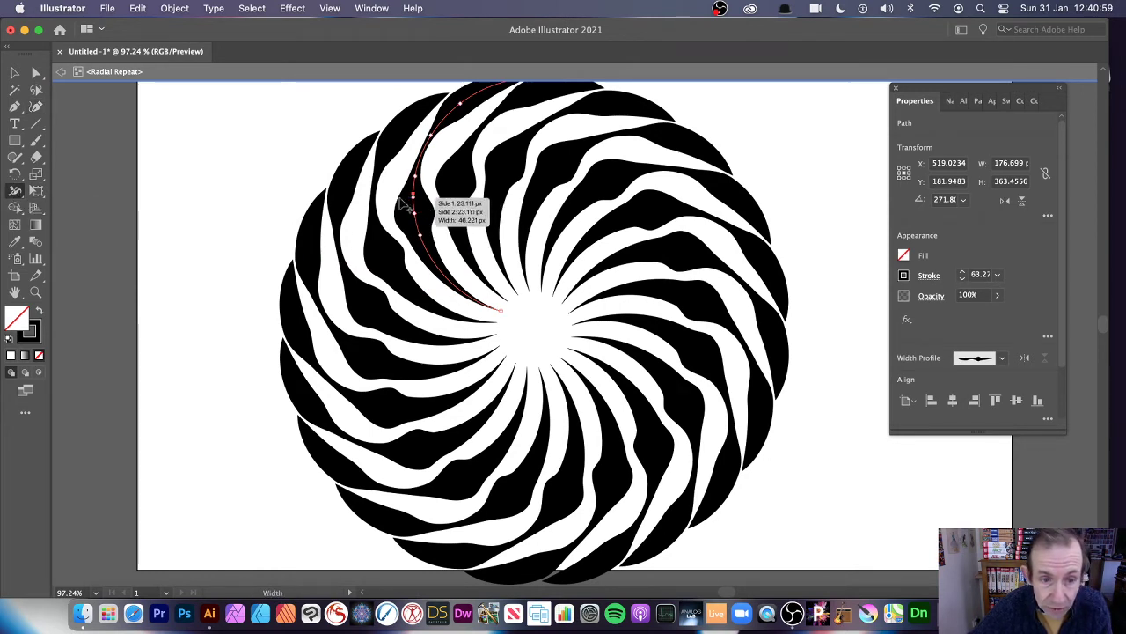
{"action": "mouse_move", "coordinate": [437, 265]}
{"action": "left_mouse_down"}
{"action": "mouse_move", "coordinate": [438, 250]}
{"action": "mouse_move", "coordinate": [456, 292]}
{"action": "left_mouse_up"}
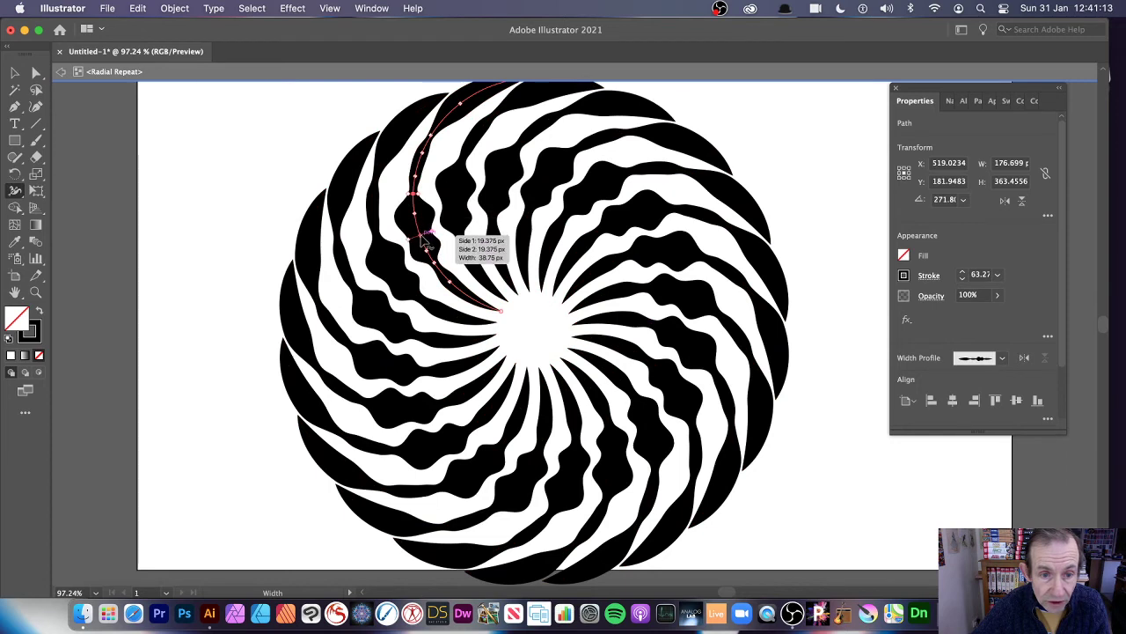
{"action": "left_click_drag", "start_coordinate": [423, 234], "coordinate": [448, 113]}
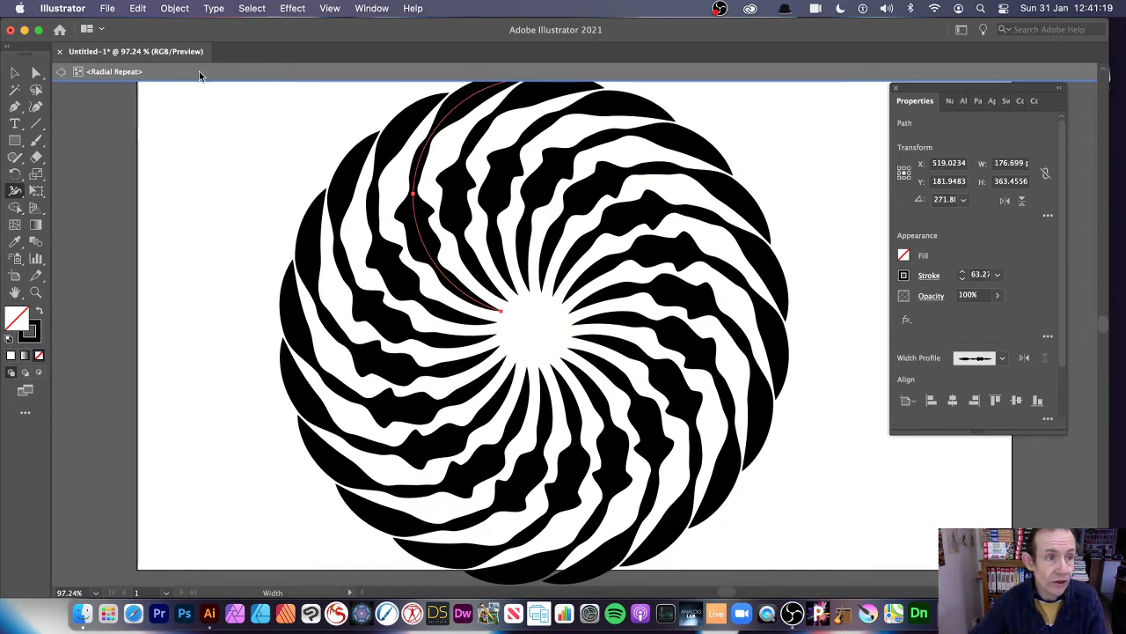
{"action": "left_click", "coordinate": [15, 74]}
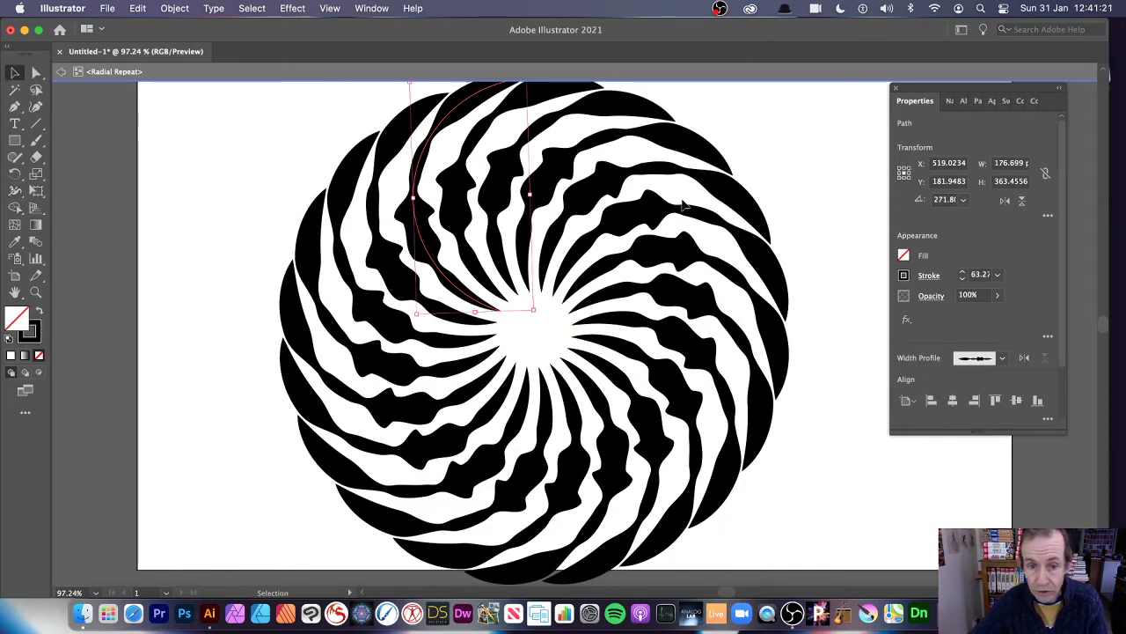
Step: Try red, cyan and magenta strokes, keep it black, and exit isolation mode
{"action": "left_click", "coordinate": [903, 276]}
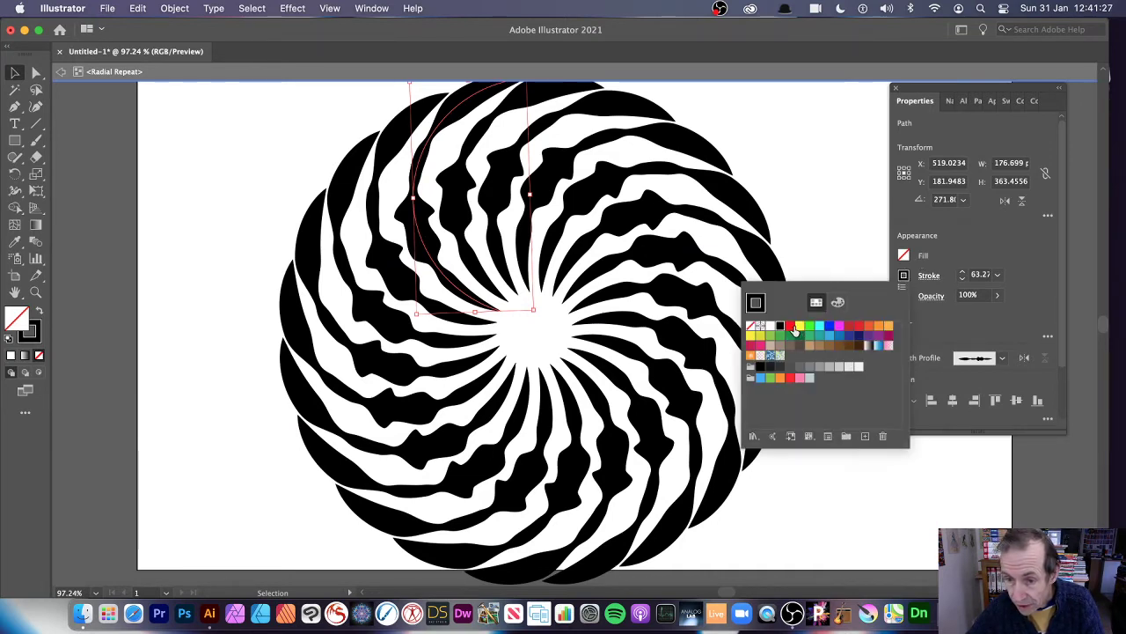
{"action": "left_click", "coordinate": [790, 327]}
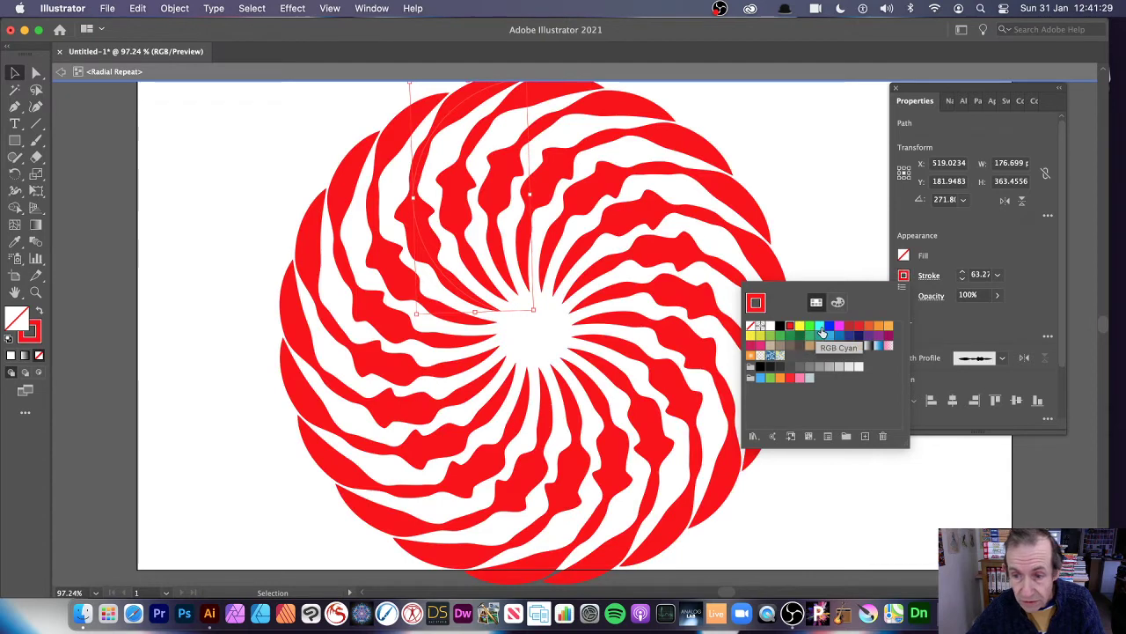
{"action": "left_click", "coordinate": [820, 327]}
{"action": "left_click", "coordinate": [840, 327]}
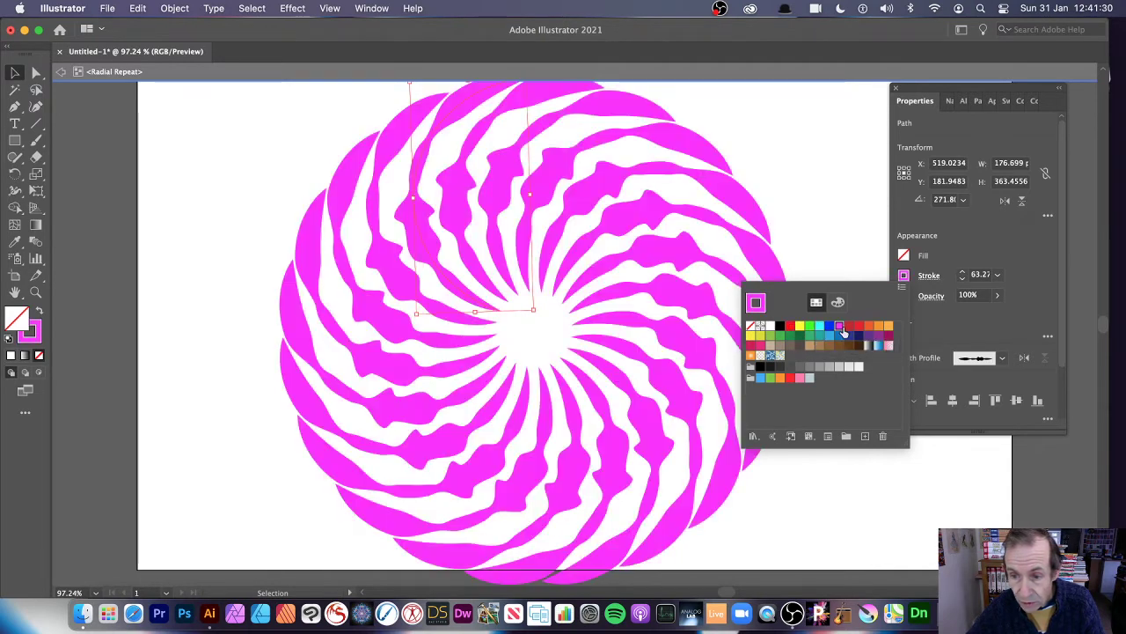
{"action": "left_click", "coordinate": [780, 326]}
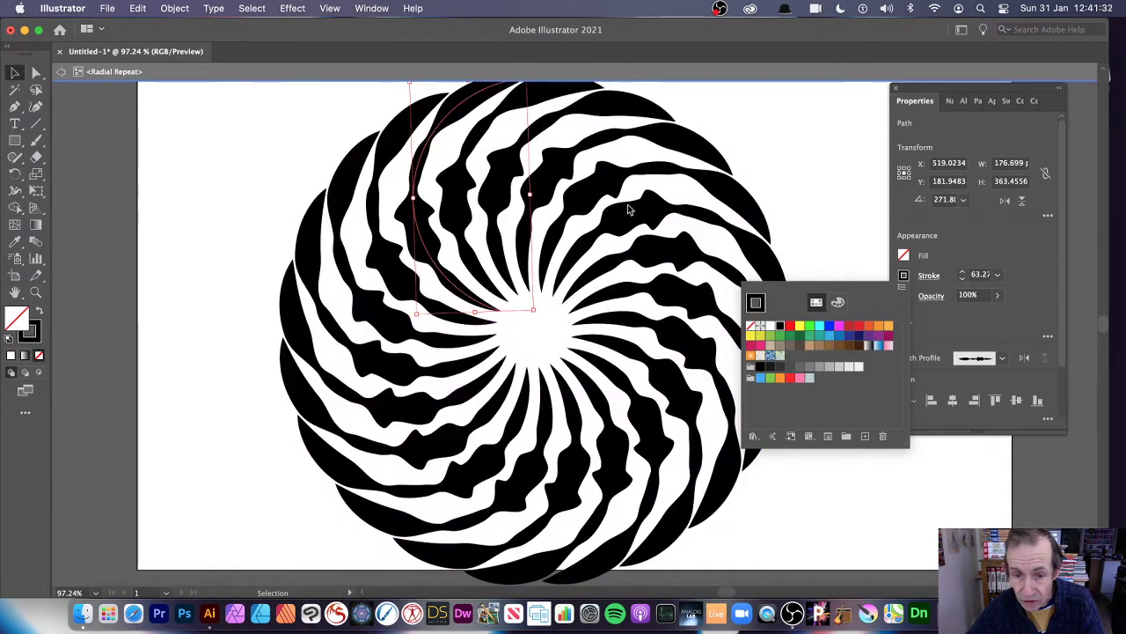
{"action": "left_click", "coordinate": [61, 75]}
Step: Try different copy counts and radii on the swirl radial repeat, then delete it
{"action": "left_click", "coordinate": [62, 75]}
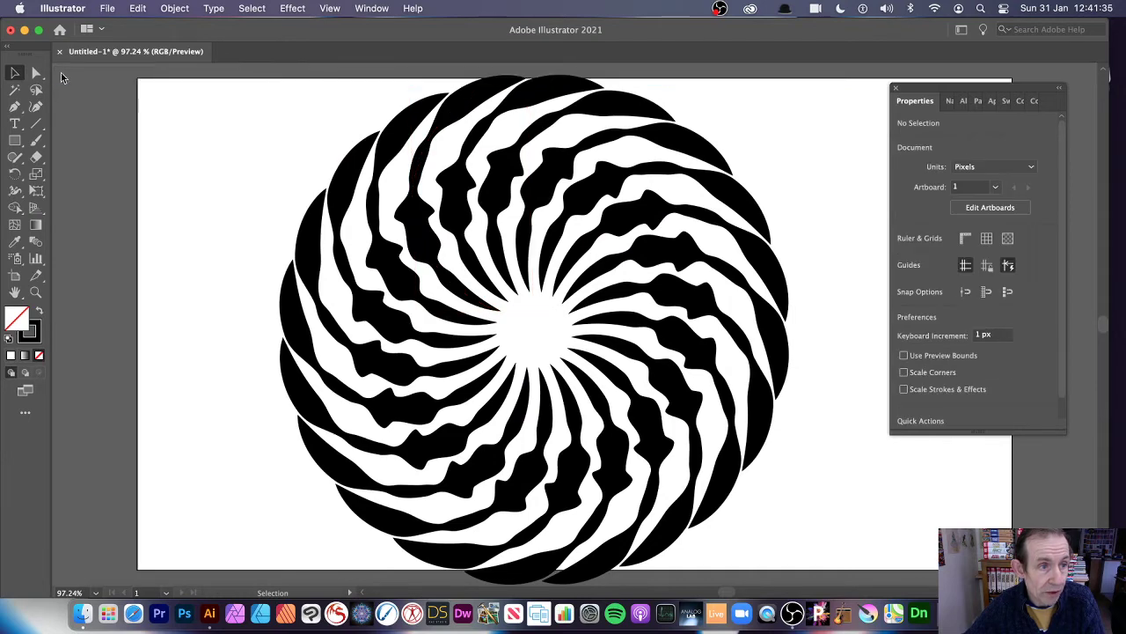
{"action": "left_click", "coordinate": [465, 214]}
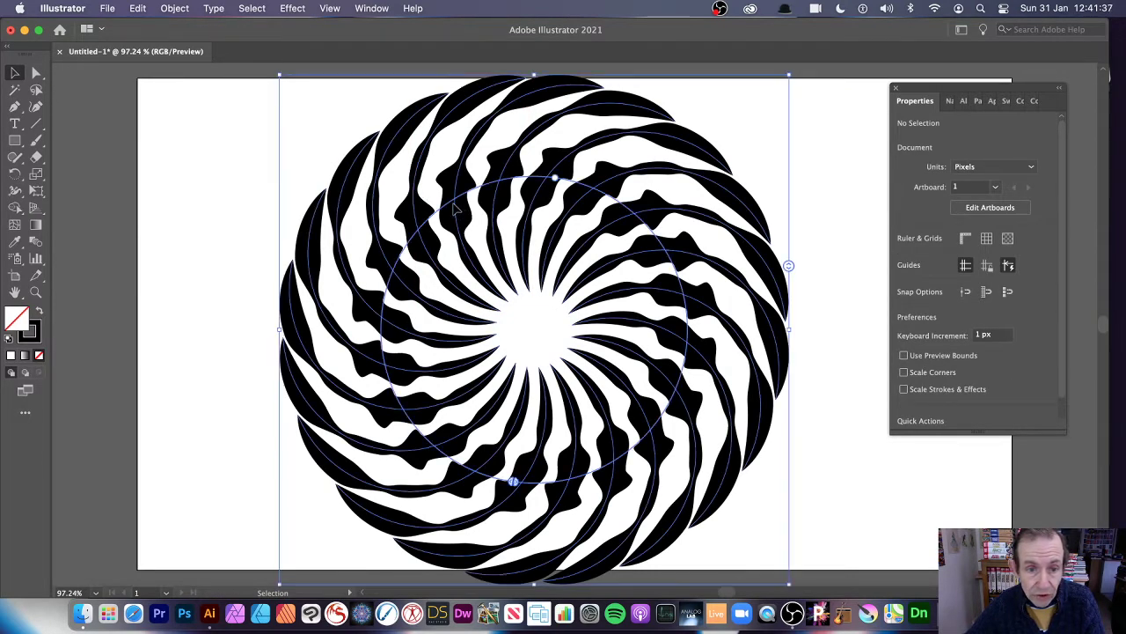
{"action": "left_click_drag", "start_coordinate": [788, 265], "coordinate": [799, 211]}
{"action": "left_click_drag", "start_coordinate": [556, 180], "coordinate": [374, 256]}
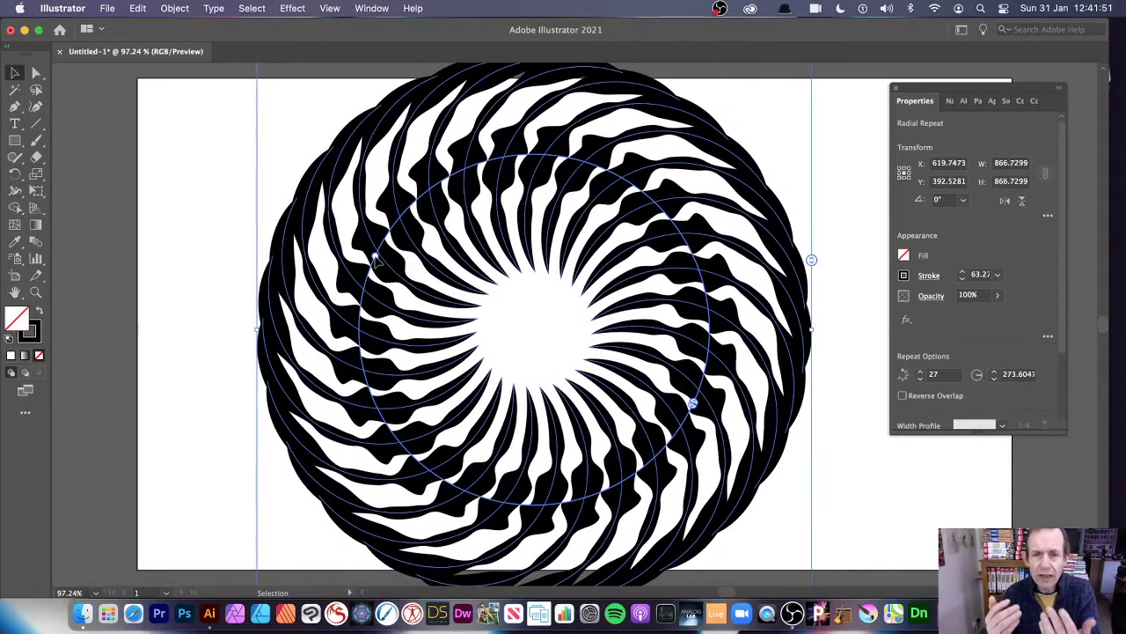
{"action": "key", "text": "Delete"}
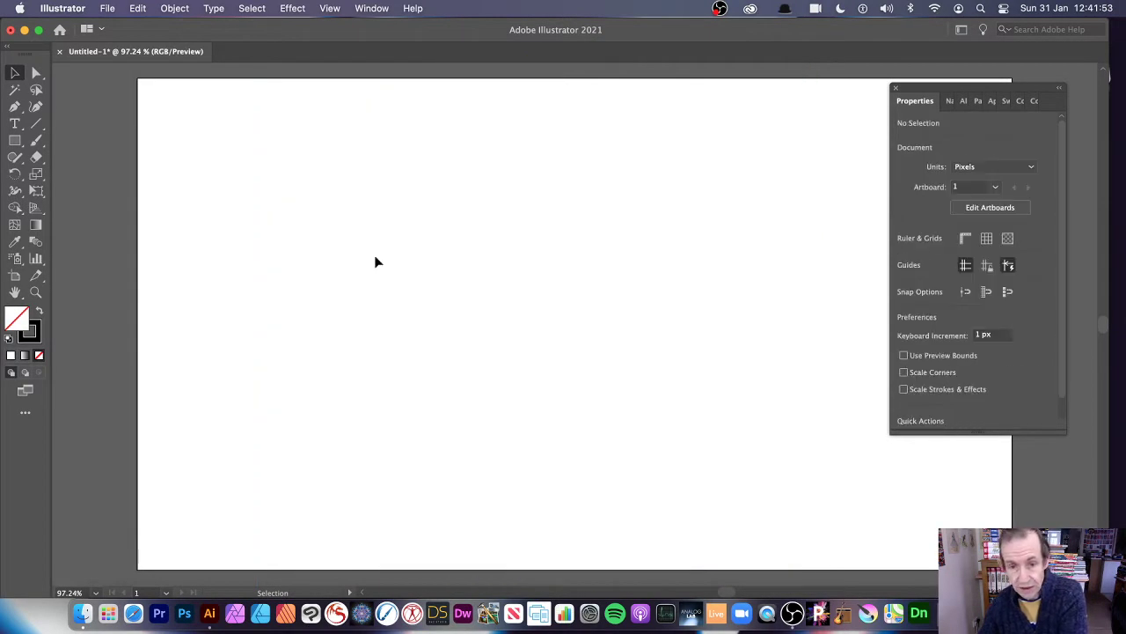
Step: Draw a four-point S curve, about 286 × 389 px with a 1 pt stroke, using the Curvature Tool
{"action": "left_click", "coordinate": [36, 106]}
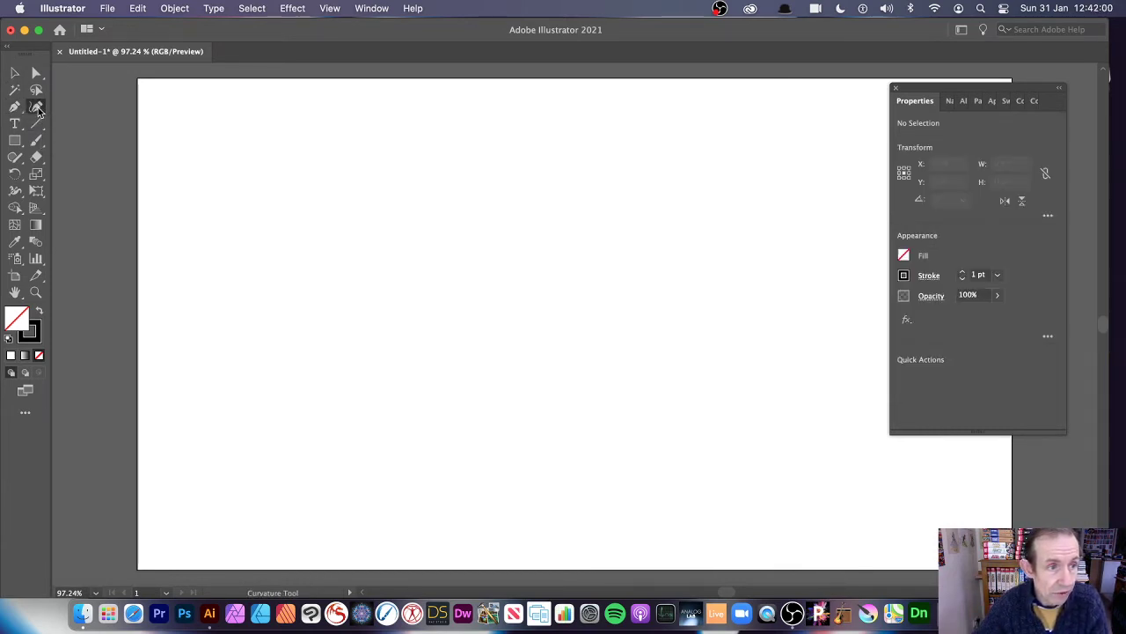
{"action": "left_click", "coordinate": [521, 358]}
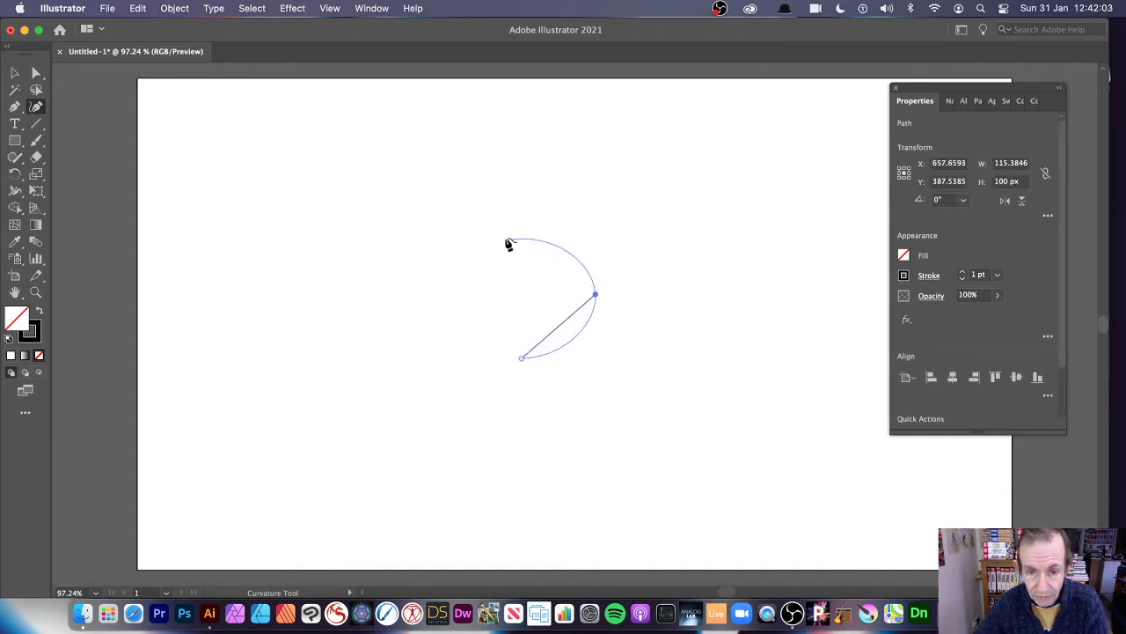
{"action": "left_click", "coordinate": [509, 232]}
{"action": "left_click", "coordinate": [412, 172]}
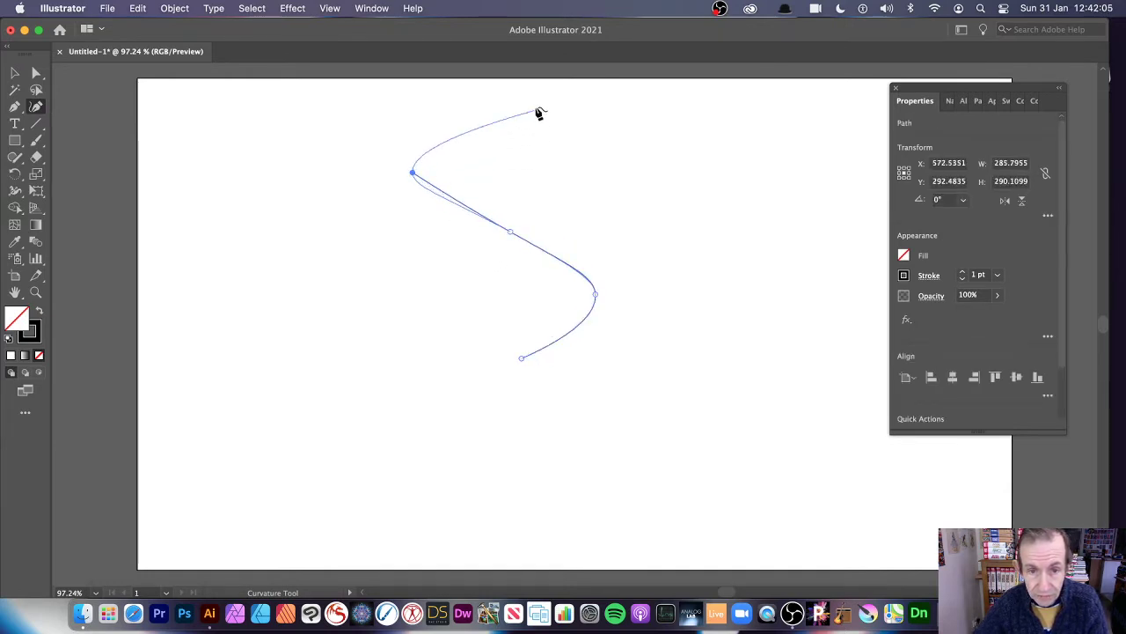
{"action": "left_click", "coordinate": [542, 110]}
{"action": "left_click", "coordinate": [17, 75]}
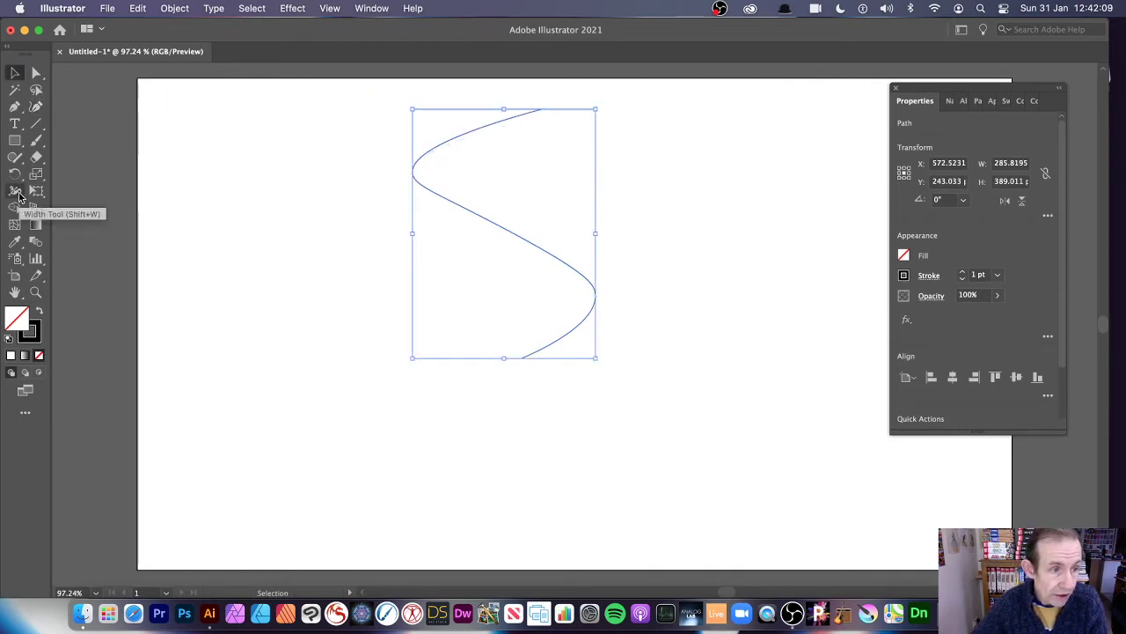
{"action": "left_click", "coordinate": [20, 194]}
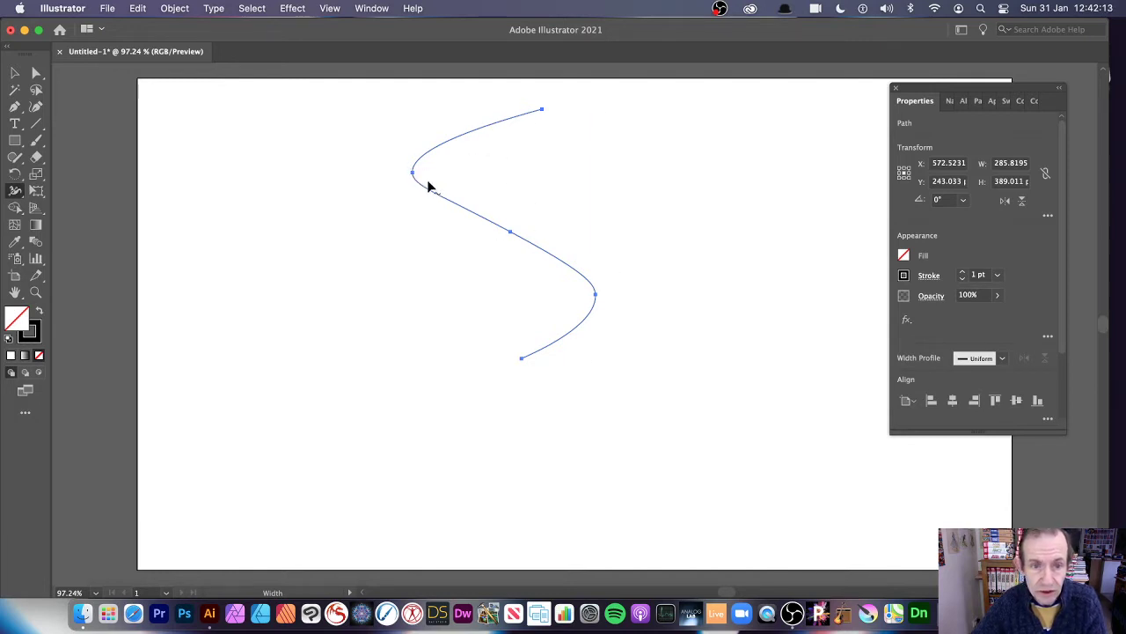
Step: Add width points to the S curve's middle, lower and upper parts so it bulges and tapers
{"action": "left_click_drag", "start_coordinate": [443, 201], "coordinate": [442, 205]}
{"action": "mouse_move", "coordinate": [533, 241]}
{"action": "left_mouse_down"}
{"action": "mouse_move", "coordinate": [527, 257]}
{"action": "mouse_move", "coordinate": [485, 207]}
{"action": "mouse_move", "coordinate": [465, 208]}
{"action": "mouse_move", "coordinate": [482, 198]}
{"action": "mouse_move", "coordinate": [480, 228]}
{"action": "mouse_move", "coordinate": [564, 264]}
{"action": "mouse_move", "coordinate": [555, 277]}
{"action": "mouse_move", "coordinate": [565, 269]}
{"action": "left_mouse_up"}
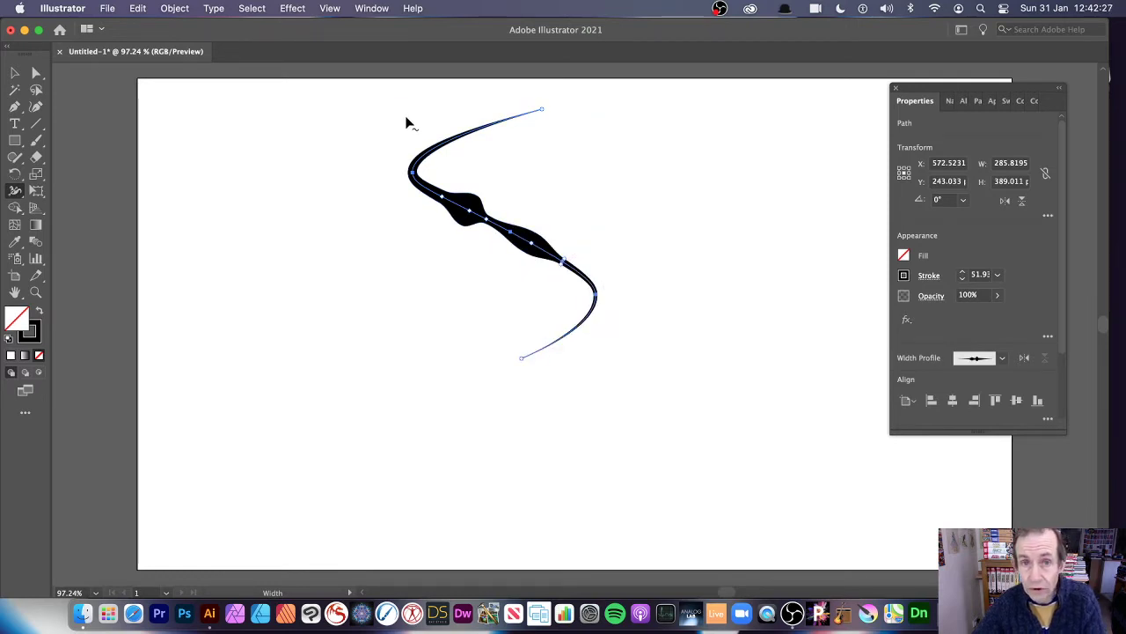
{"action": "left_click_drag", "start_coordinate": [456, 150], "coordinate": [455, 146]}
{"action": "left_click", "coordinate": [14, 73]}
{"action": "left_click", "coordinate": [317, 191]}
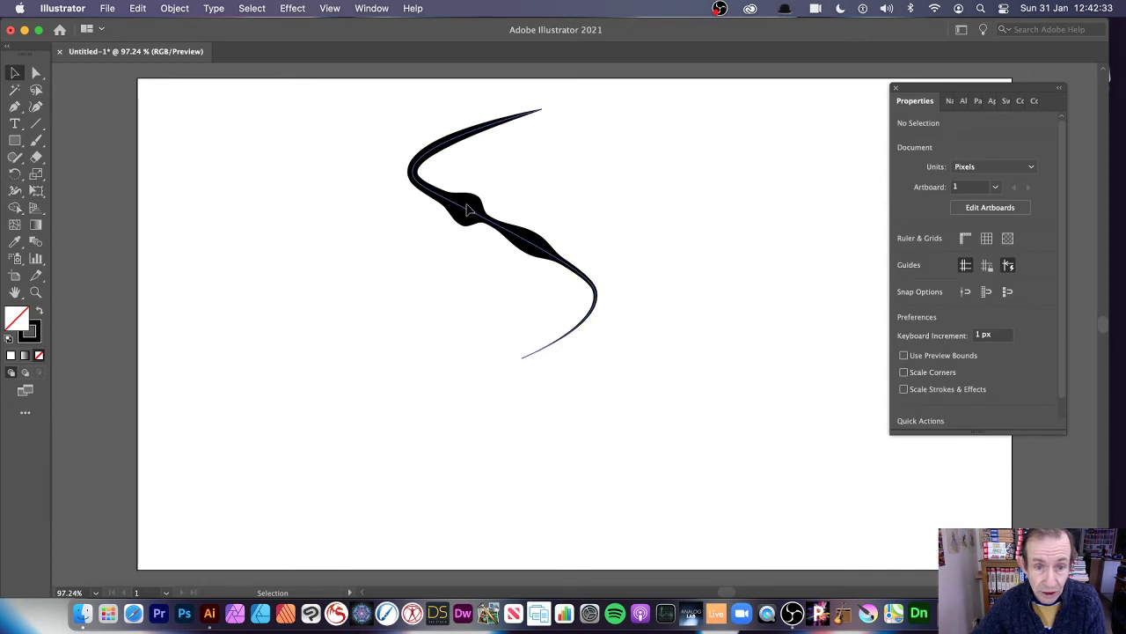
Step: Duplicate the black stroke, scale the copy narrower and shorter beside it, and make it red
{"action": "left_click_drag", "start_coordinate": [468, 206], "coordinate": [447, 244]}
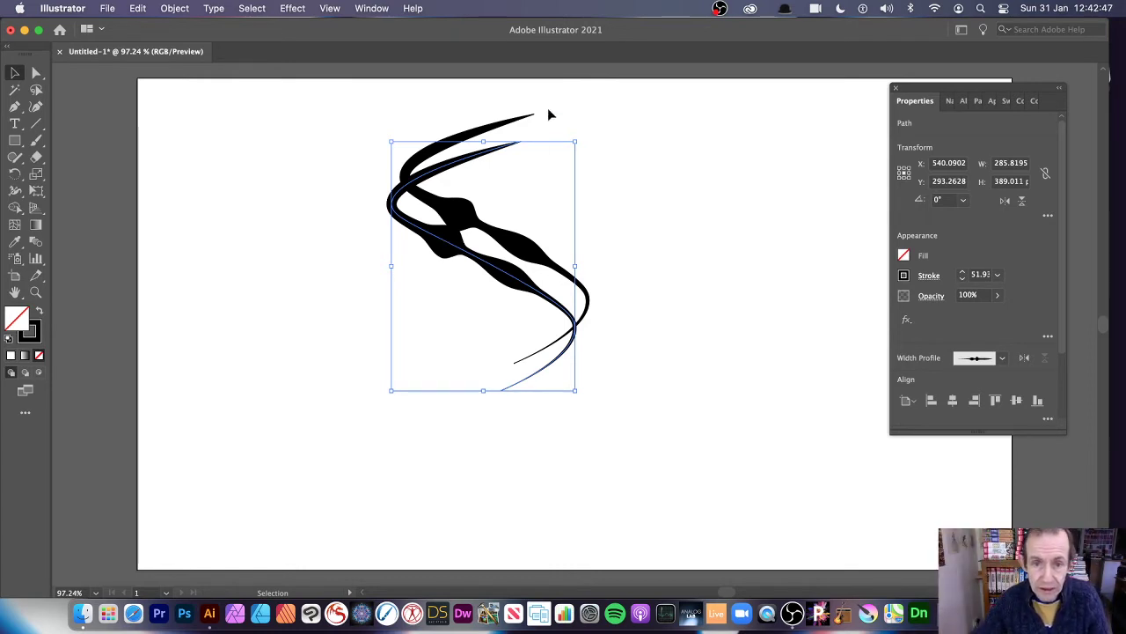
{"action": "left_click_drag", "start_coordinate": [578, 142], "coordinate": [461, 172]}
{"action": "left_click_drag", "start_coordinate": [421, 276], "coordinate": [444, 265]}
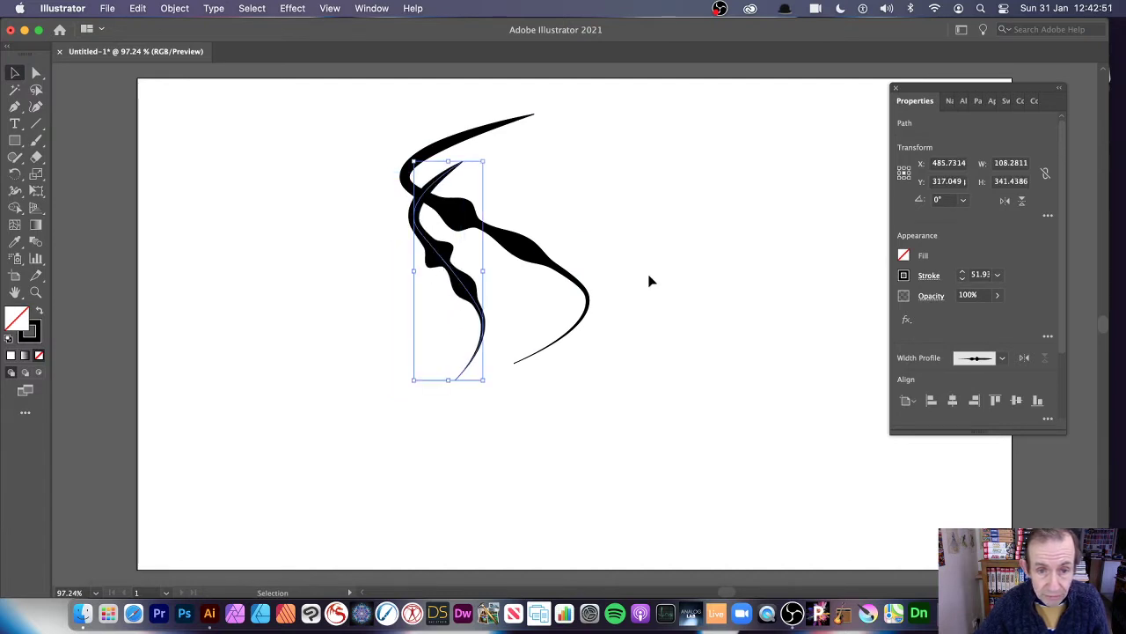
{"action": "left_click", "coordinate": [903, 276]}
{"action": "left_click", "coordinate": [791, 329]}
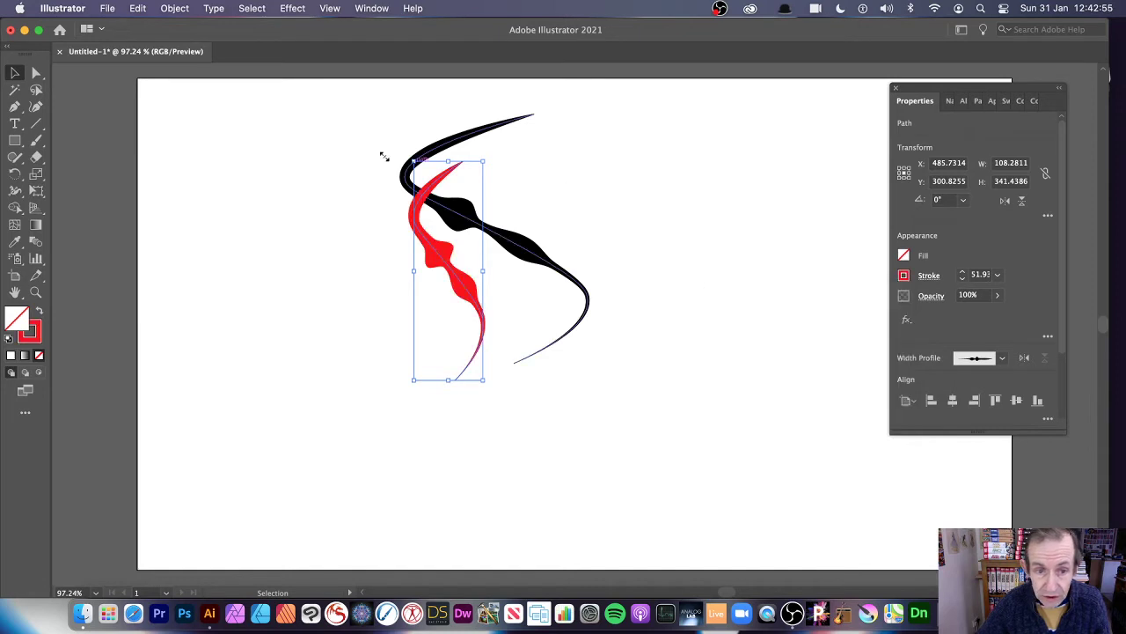
Step: Widen the lower part of the red copy with a width point, then select both strokes
{"action": "left_click", "coordinate": [359, 128]}
{"action": "left_click_drag", "start_coordinate": [342, 105], "coordinate": [572, 343]}
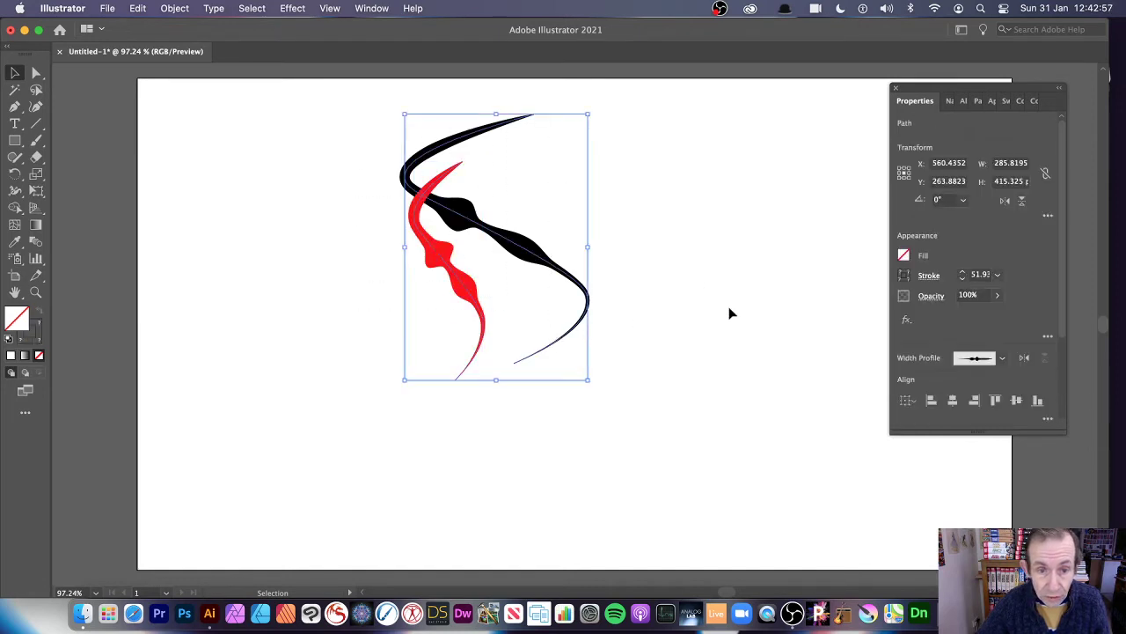
{"action": "left_click", "coordinate": [728, 311]}
{"action": "left_click", "coordinate": [433, 262]}
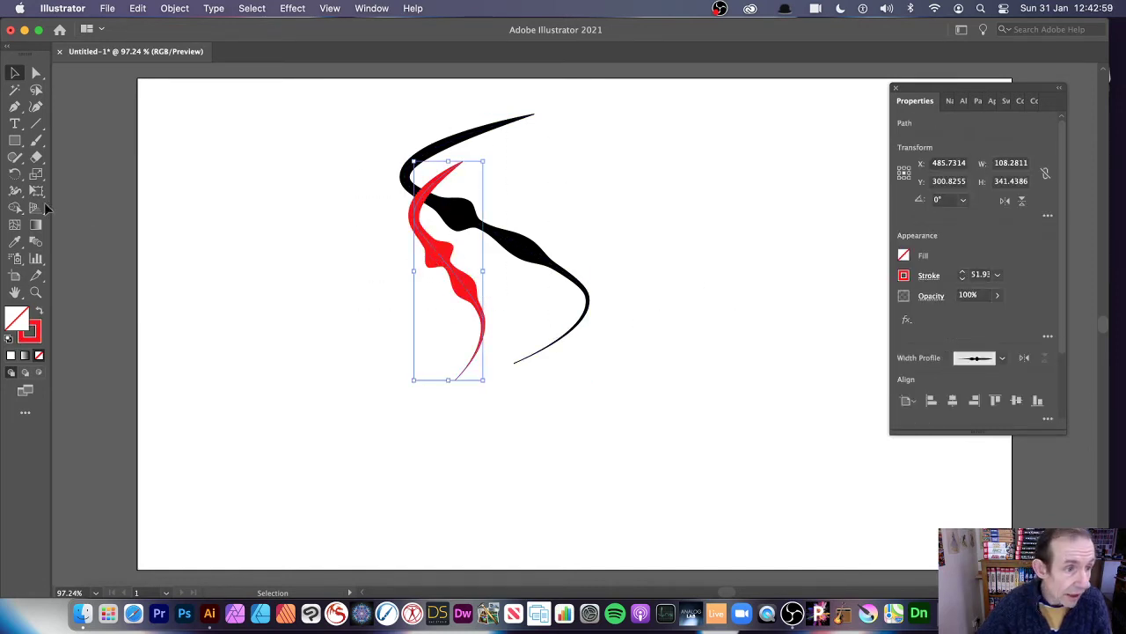
{"action": "left_click", "coordinate": [15, 191]}
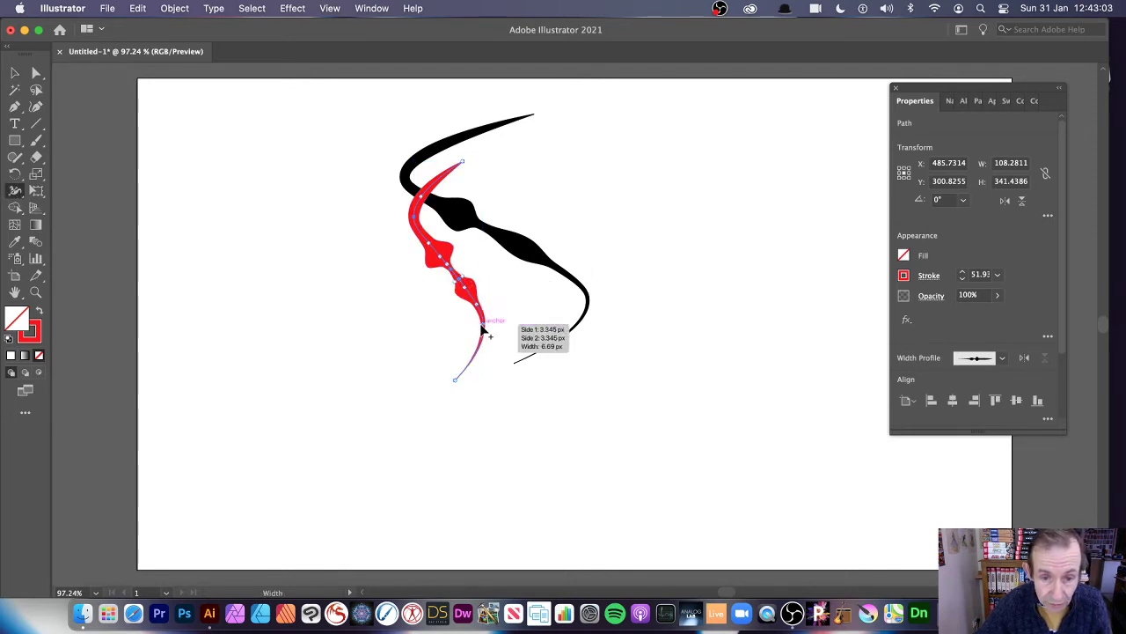
{"action": "left_click_drag", "start_coordinate": [484, 326], "coordinate": [476, 325]}
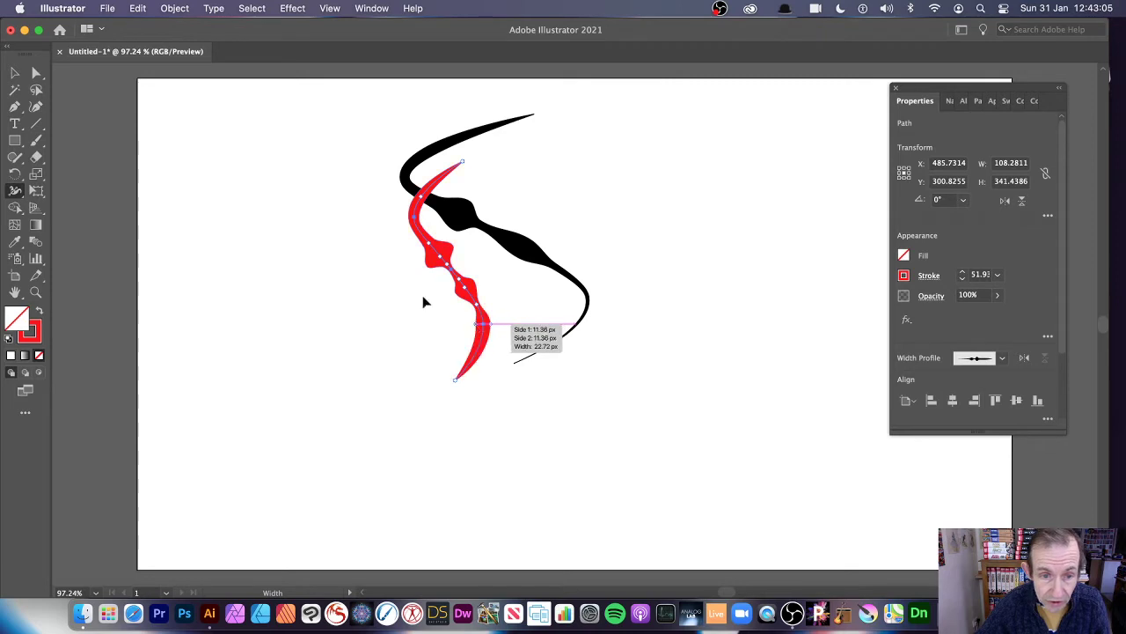
{"action": "left_click", "coordinate": [15, 73]}
{"action": "left_click_drag", "start_coordinate": [333, 102], "coordinate": [692, 432]}
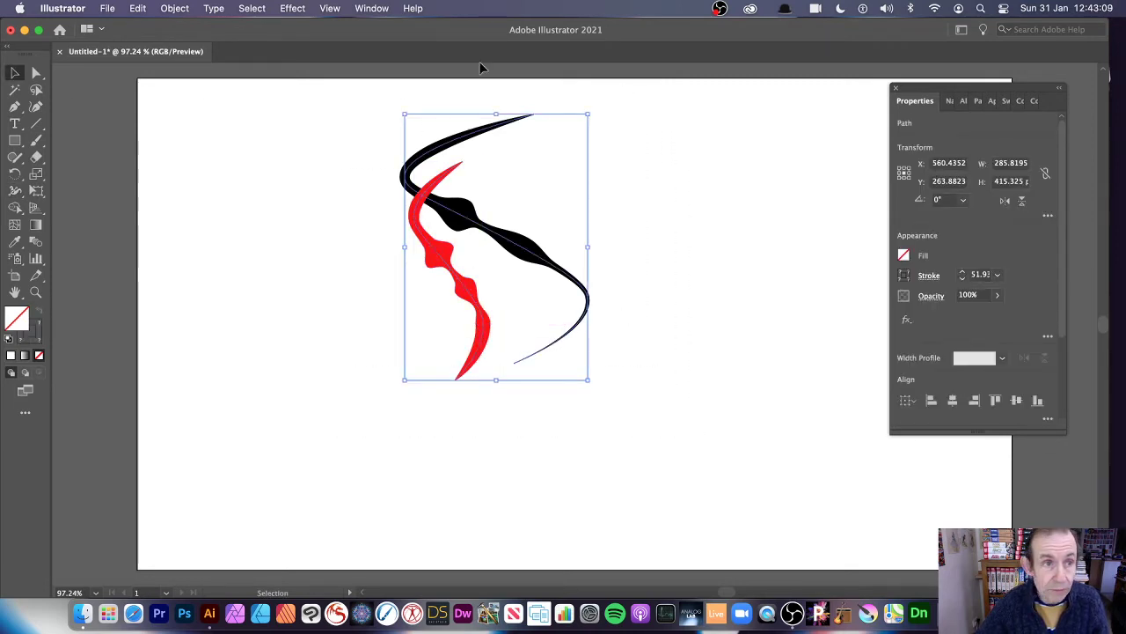
Step: Apply a 12-copy radial repeat to both strokes and drag the ring radius to about 301
{"action": "left_click", "coordinate": [183, 13]}
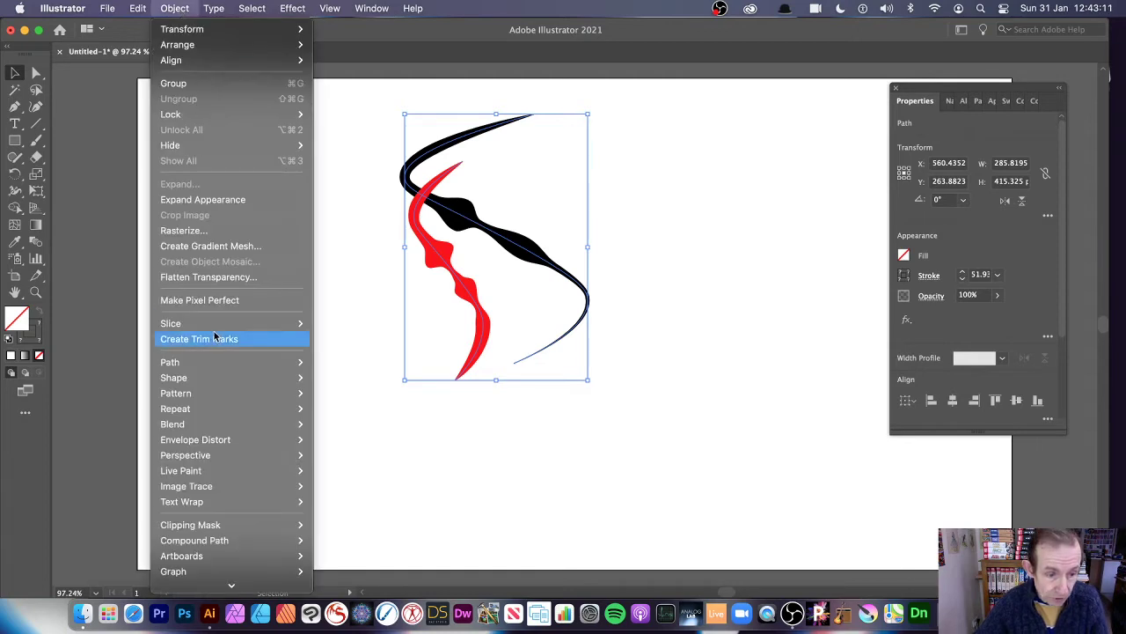
{"action": "mouse_move", "coordinate": [225, 396]}
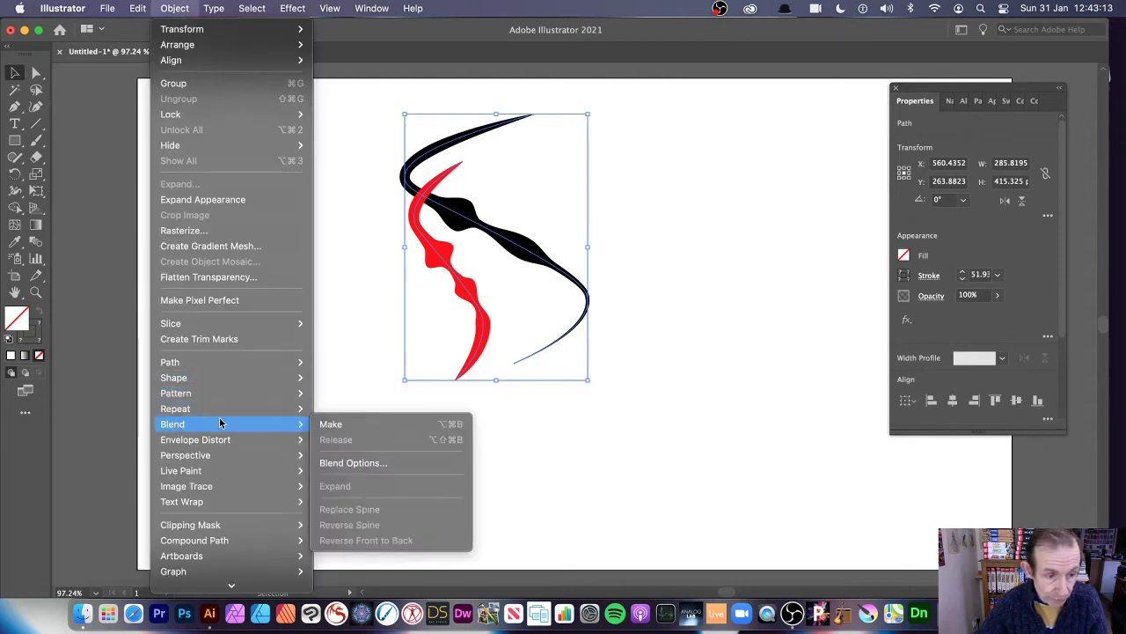
{"action": "left_click", "coordinate": [338, 409]}
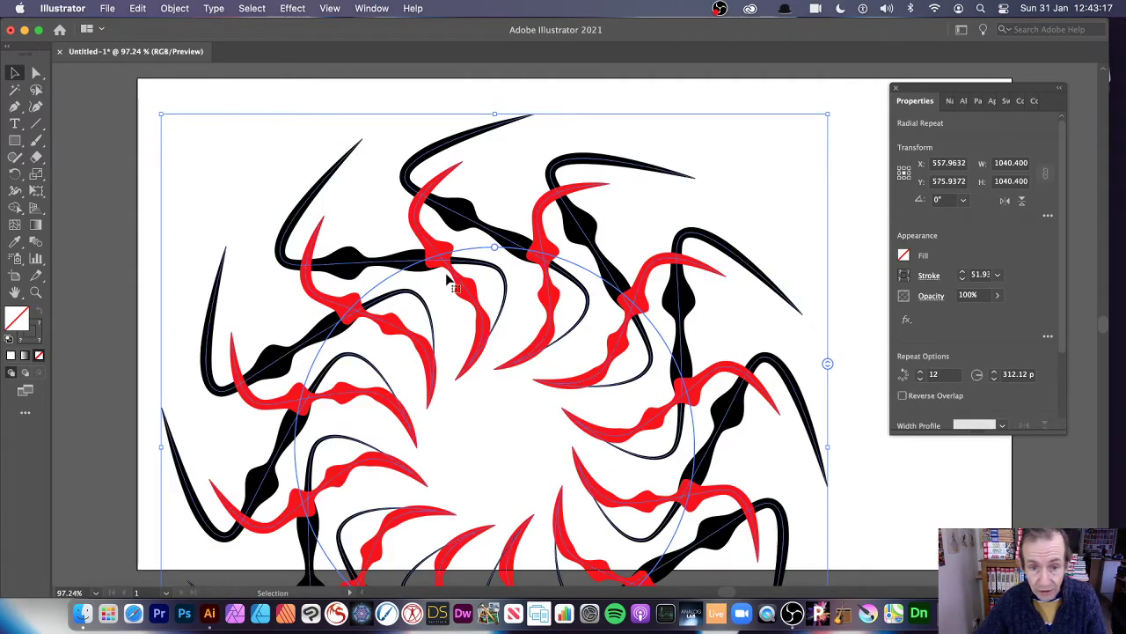
{"action": "left_click_drag", "start_coordinate": [494, 249], "coordinate": [328, 345]}
{"action": "left_click_drag", "start_coordinate": [360, 366], "coordinate": [355, 369]}
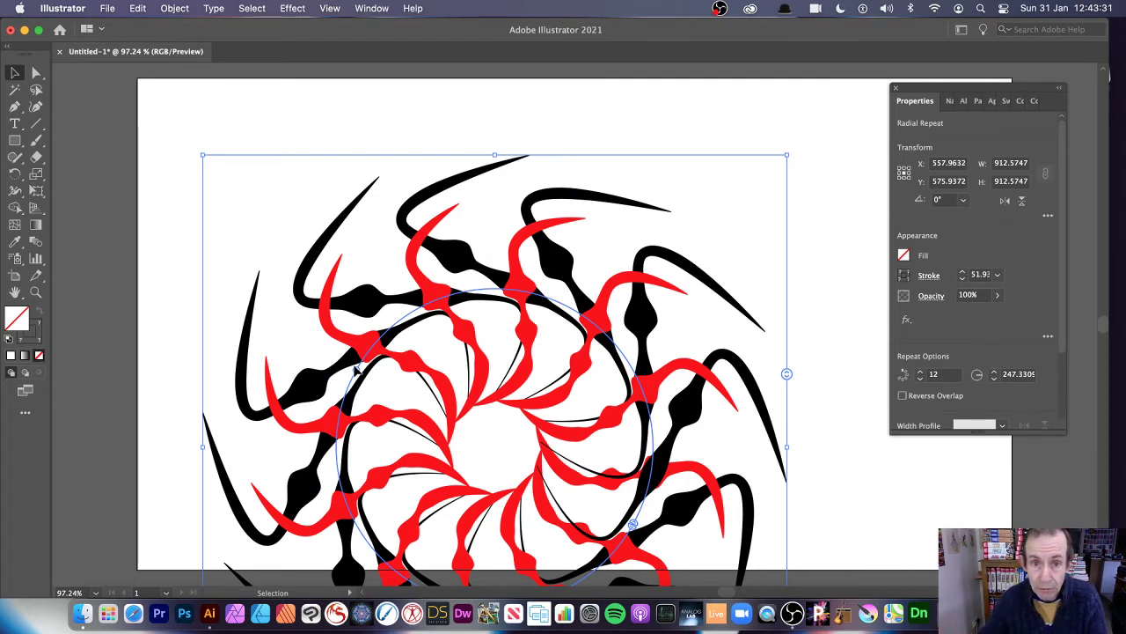
{"action": "left_click_drag", "start_coordinate": [361, 370], "coordinate": [304, 427]}
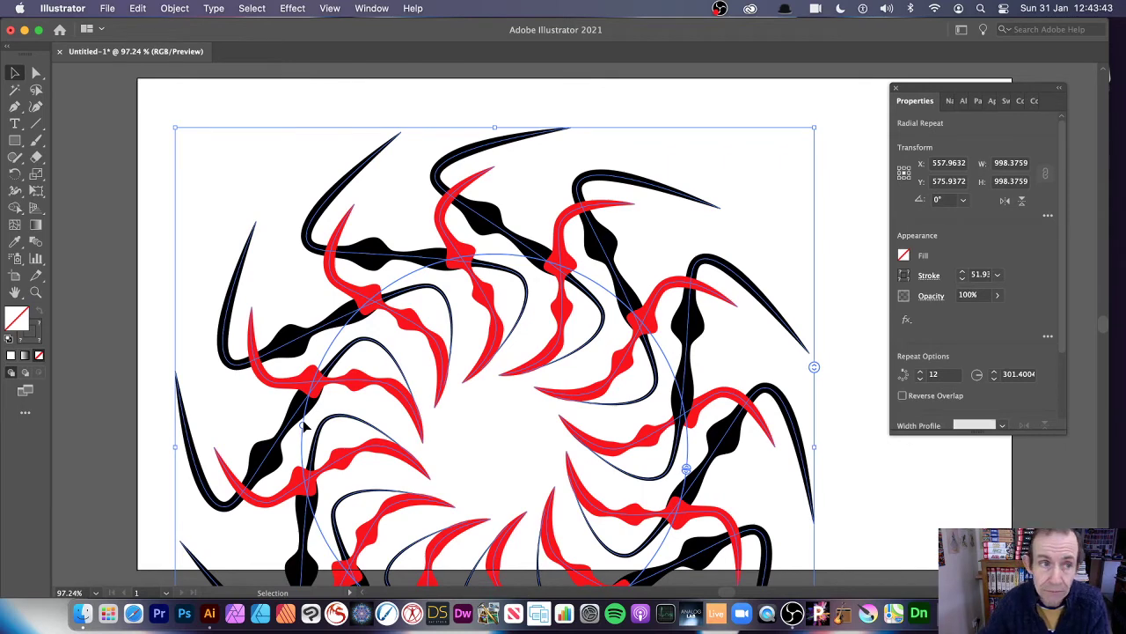
{"action": "left_click", "coordinate": [175, 9]}
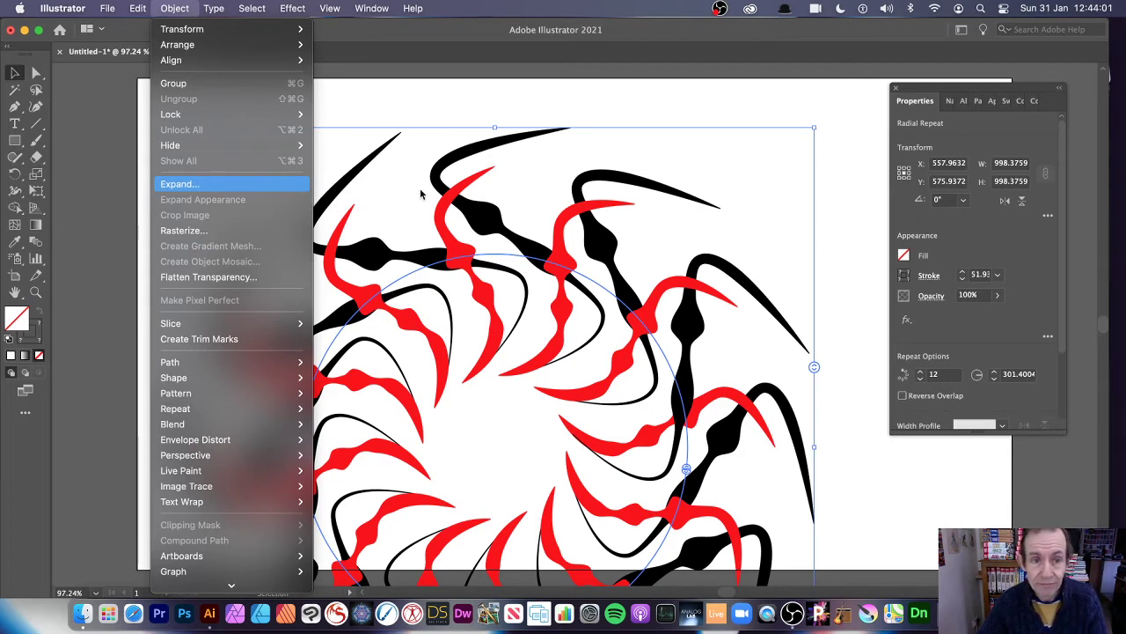
Step: Scale the ring down to about 691 px across, radius about 209
{"action": "left_click", "coordinate": [636, 90]}
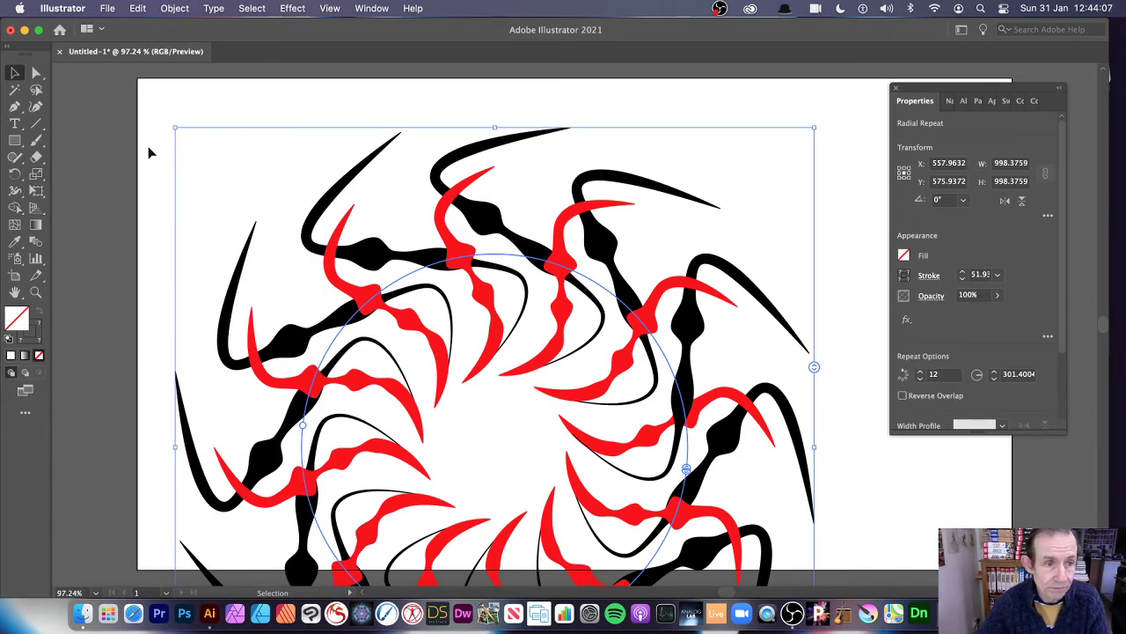
{"action": "left_click_drag", "start_coordinate": [175, 128], "coordinate": [371, 324]}
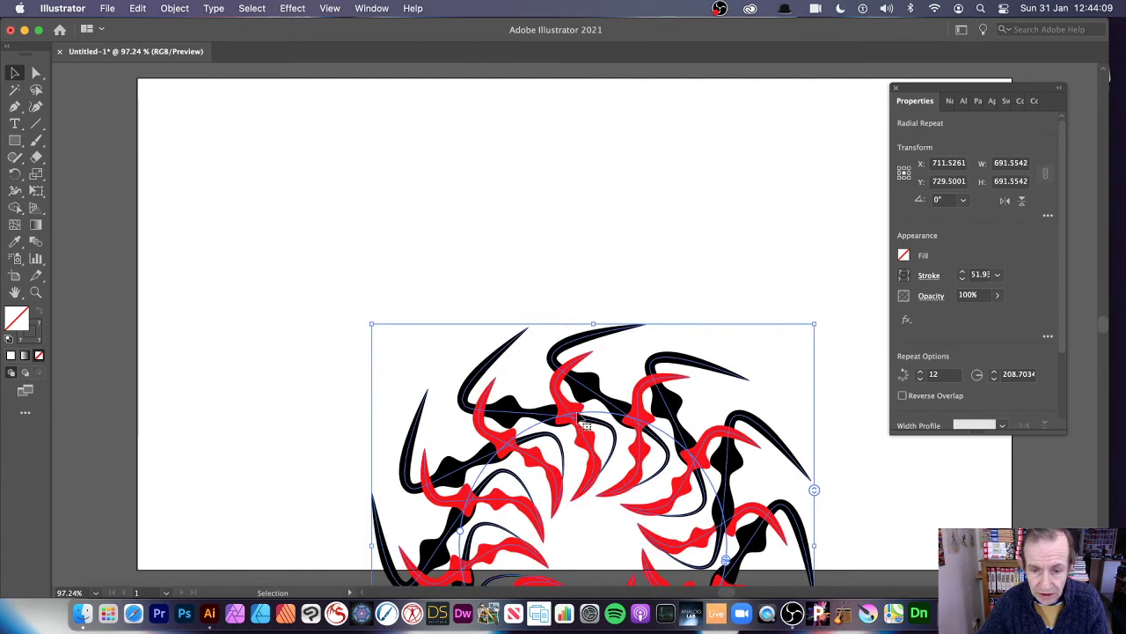
Step: Increase the ring to 13 copies and move it onto the page, right and down
{"action": "left_click_drag", "start_coordinate": [583, 422], "coordinate": [458, 176]}
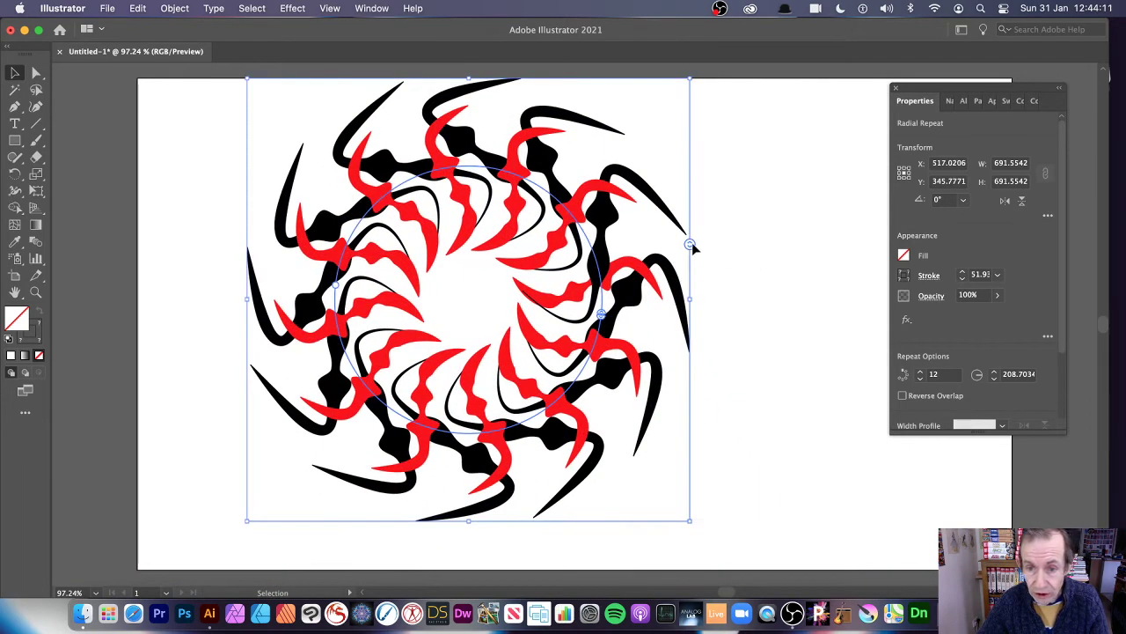
{"action": "mouse_move", "coordinate": [691, 242]}
{"action": "left_mouse_down"}
{"action": "mouse_move", "coordinate": [694, 251]}
{"action": "mouse_move", "coordinate": [697, 231]}
{"action": "left_mouse_up"}
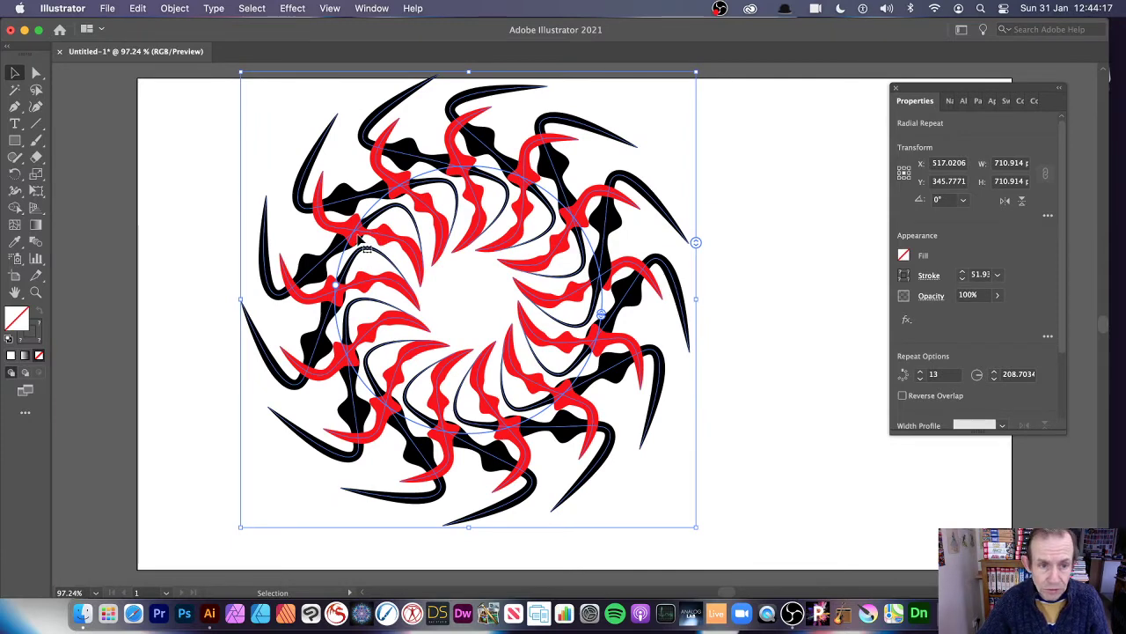
{"action": "left_click_drag", "start_coordinate": [356, 234], "coordinate": [527, 275]}
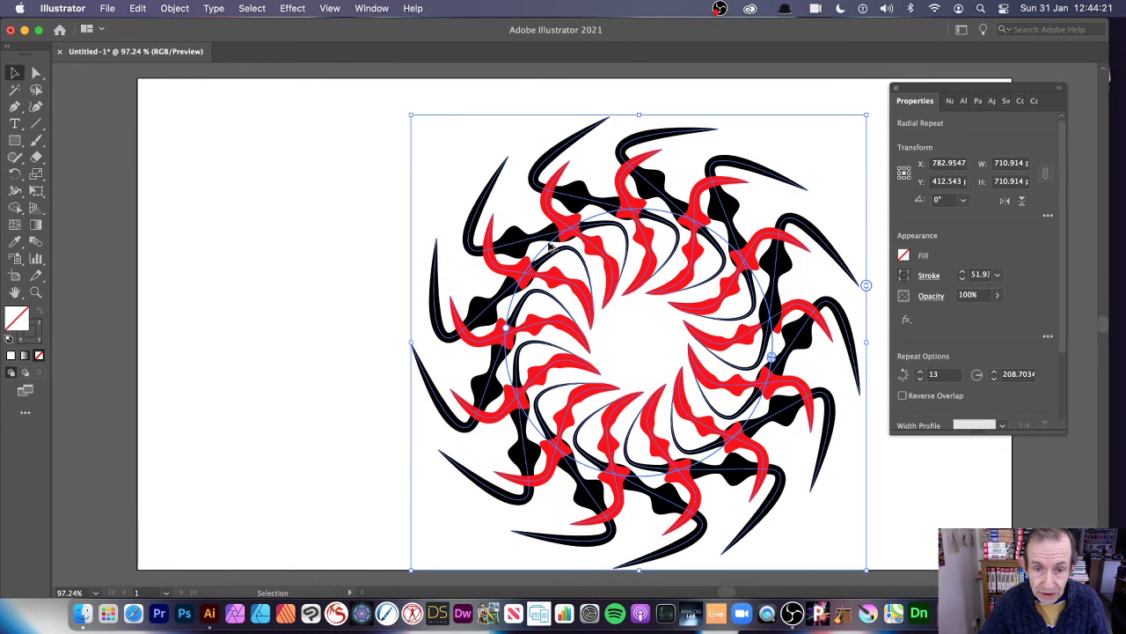
Step: Make a half-size 5-copy trial duplicate, reposition the main ring, then delete the duplicate
{"action": "left_click_drag", "start_coordinate": [549, 245], "coordinate": [347, 182]}
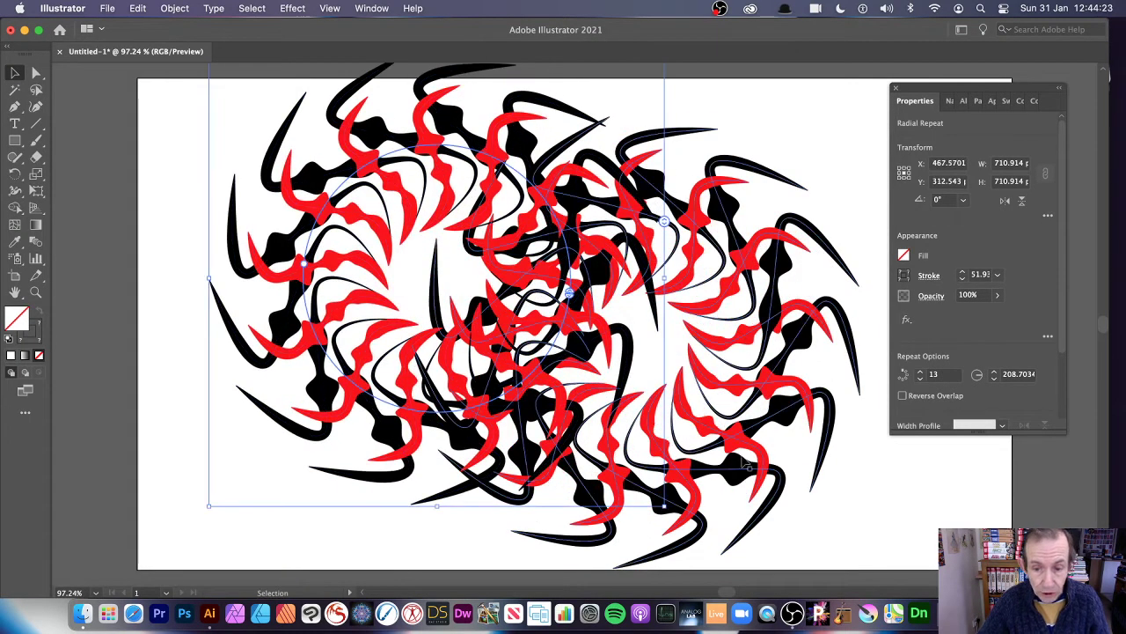
{"action": "left_click_drag", "start_coordinate": [666, 507], "coordinate": [440, 282]}
{"action": "left_click_drag", "start_coordinate": [443, 139], "coordinate": [442, 192]}
{"action": "left_click_drag", "start_coordinate": [633, 221], "coordinate": [577, 198]}
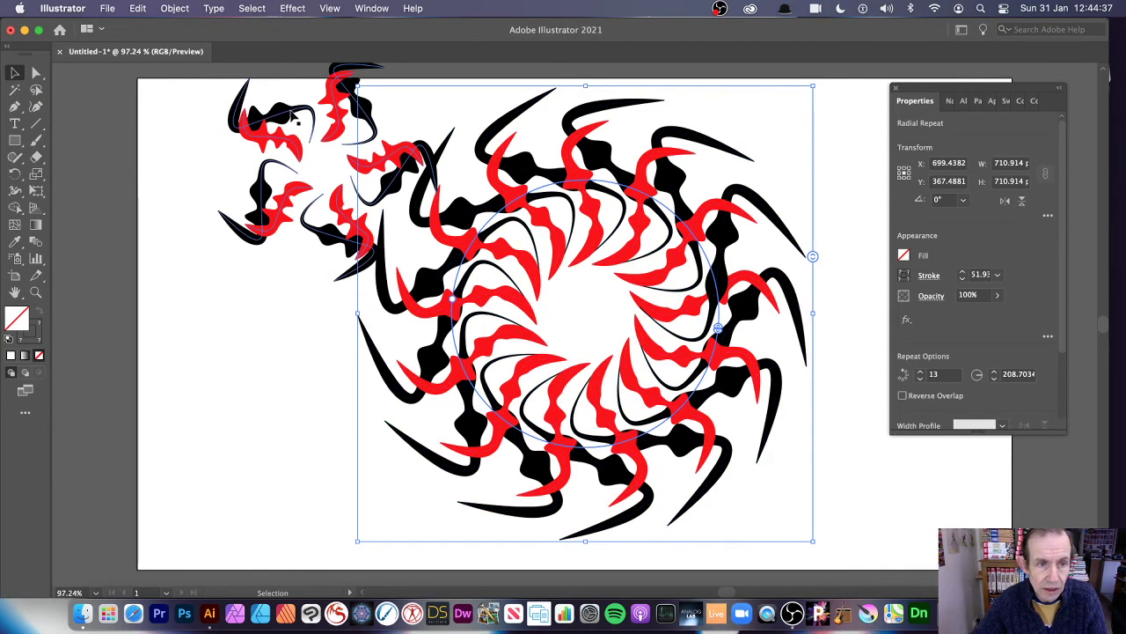
{"action": "left_click", "coordinate": [251, 118]}
{"action": "key", "text": "Delete"}
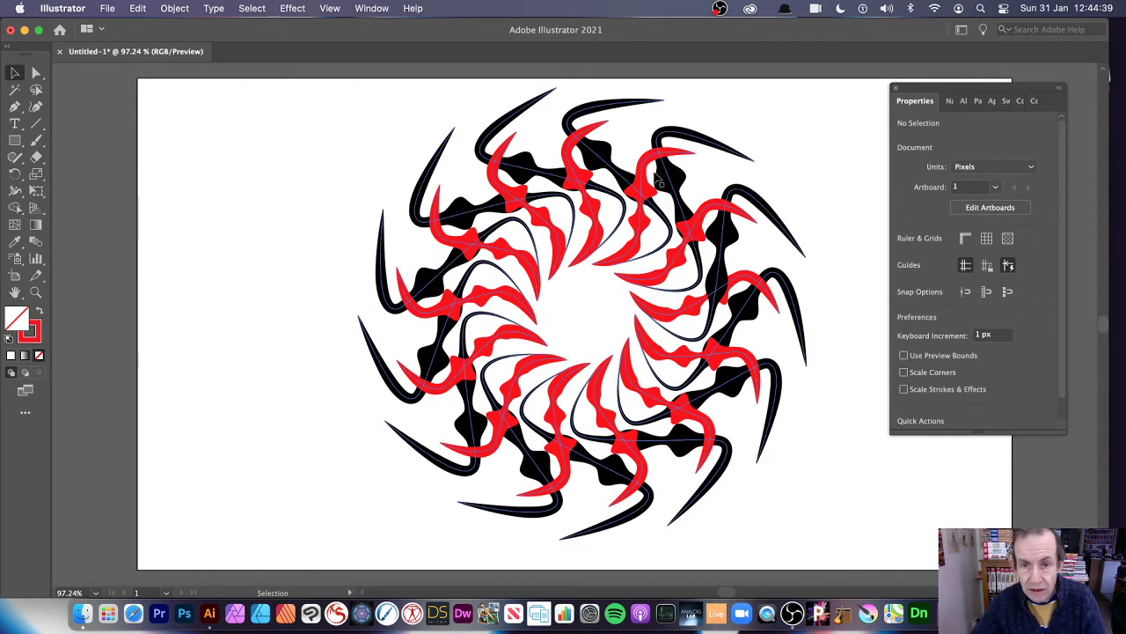
Step: Move the ring left and stretch its source path so the red spokes grow longer
{"action": "left_click_drag", "start_coordinate": [563, 201], "coordinate": [446, 195]}
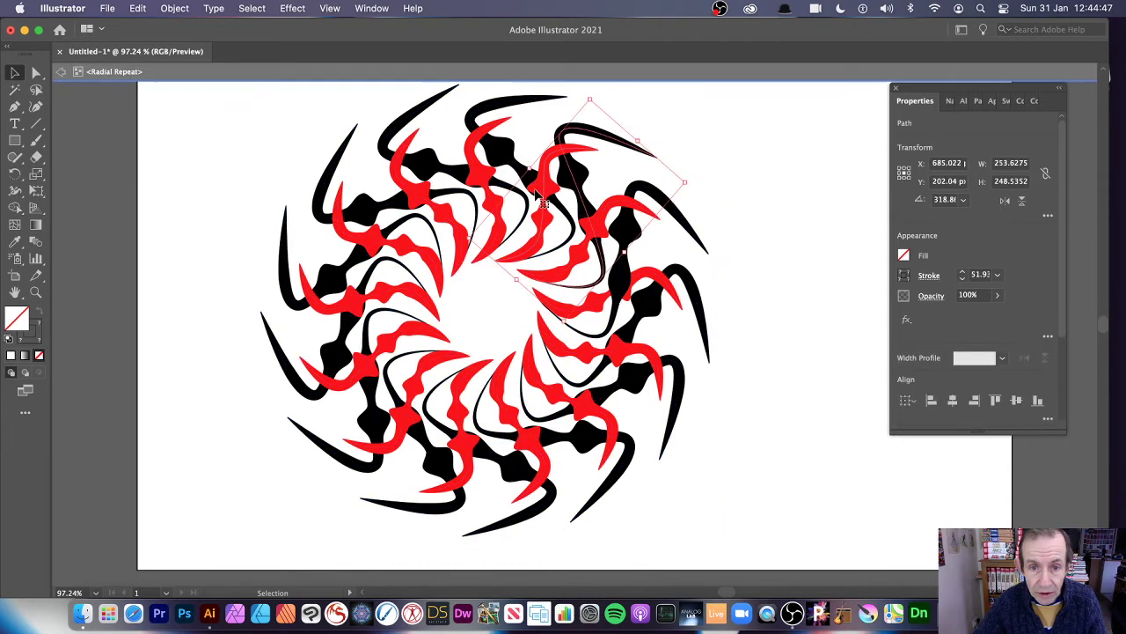
{"action": "double_click", "coordinate": [568, 169]}
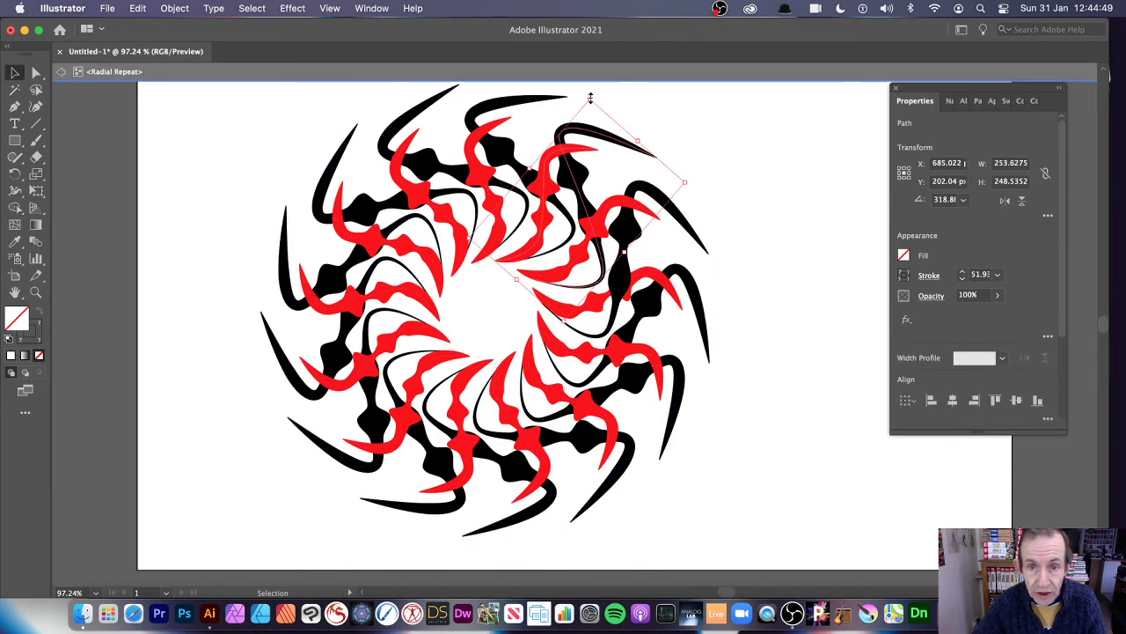
{"action": "left_click_drag", "start_coordinate": [589, 99], "coordinate": [762, 125]}
{"action": "left_click", "coordinate": [704, 185]}
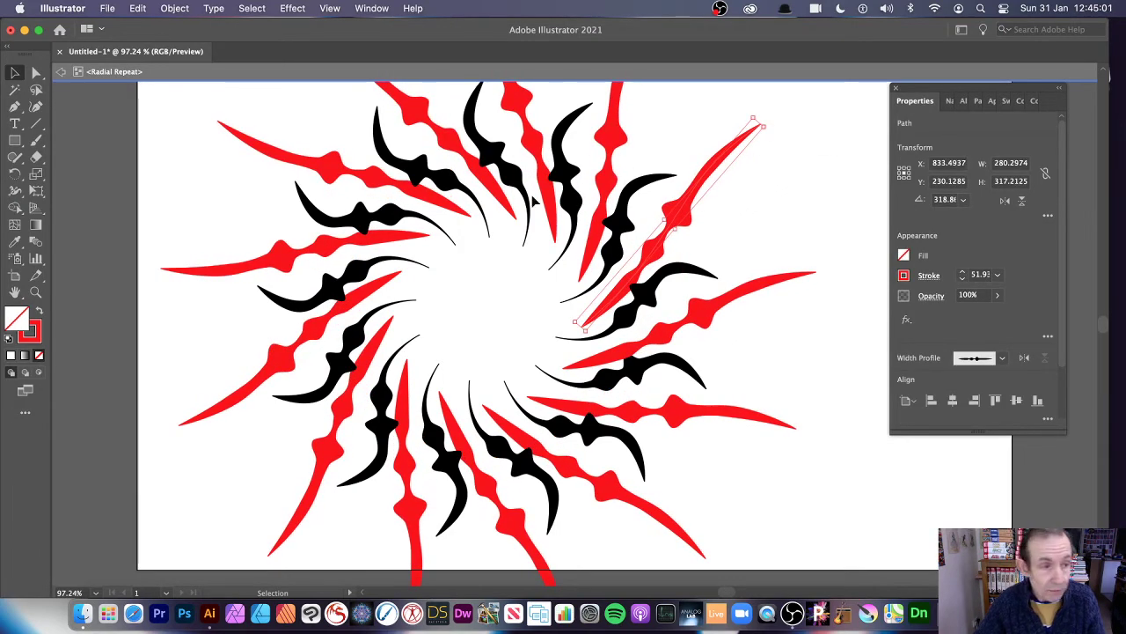
{"action": "left_click", "coordinate": [16, 192]}
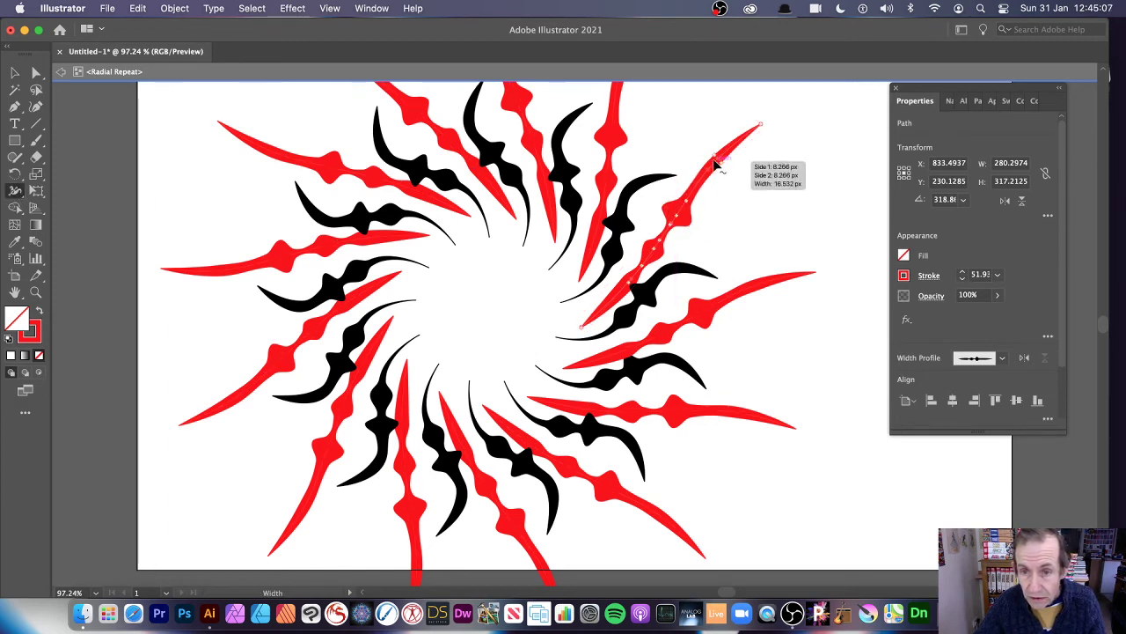
Step: Add width points at the red stroke's tip and middle, undoing the black stroke's widening
{"action": "left_click_drag", "start_coordinate": [721, 164], "coordinate": [739, 178]}
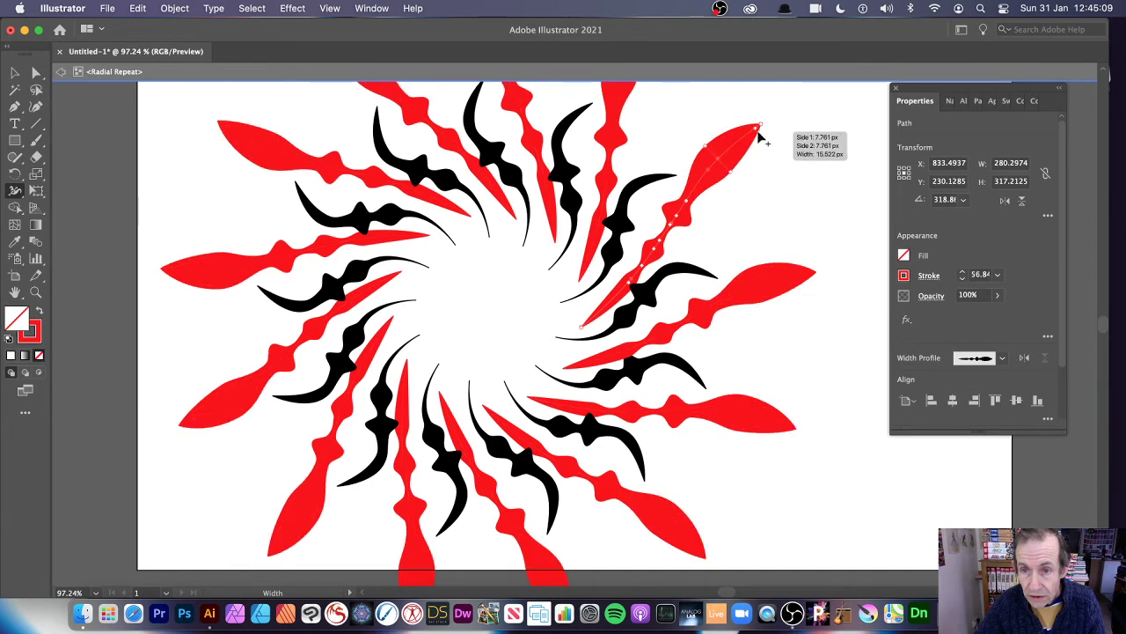
{"action": "mouse_move", "coordinate": [761, 126]}
{"action": "left_mouse_down"}
{"action": "mouse_move", "coordinate": [753, 155]}
{"action": "mouse_move", "coordinate": [746, 139]}
{"action": "left_mouse_up"}
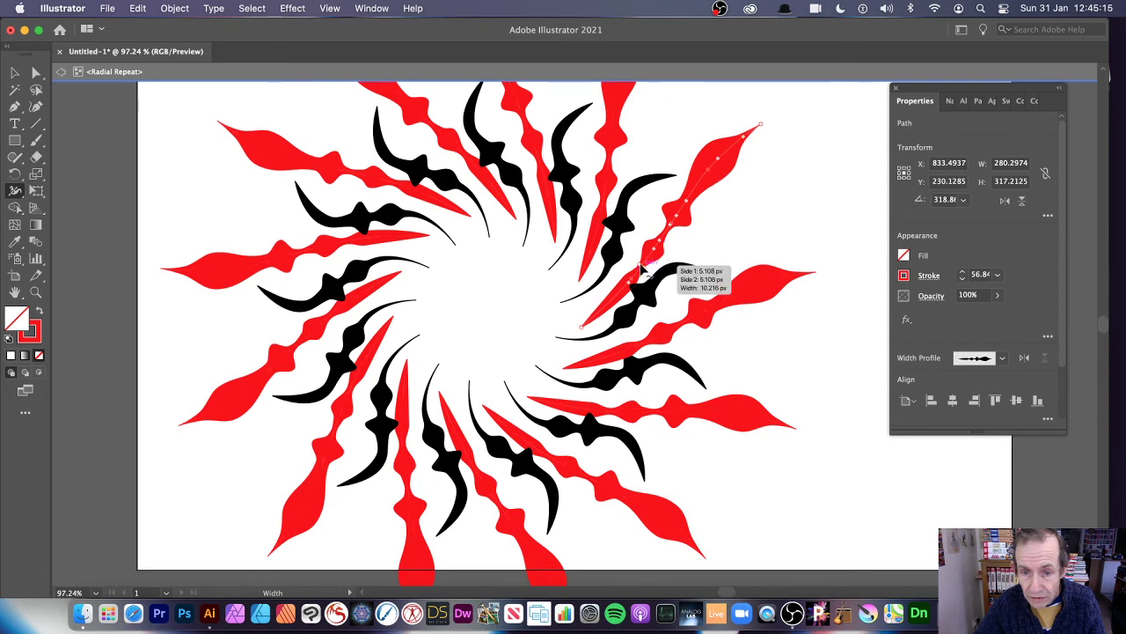
{"action": "mouse_move", "coordinate": [642, 269]}
{"action": "left_mouse_down"}
{"action": "mouse_move", "coordinate": [660, 250]}
{"action": "mouse_move", "coordinate": [649, 181]}
{"action": "mouse_move", "coordinate": [656, 202]}
{"action": "left_mouse_up"}
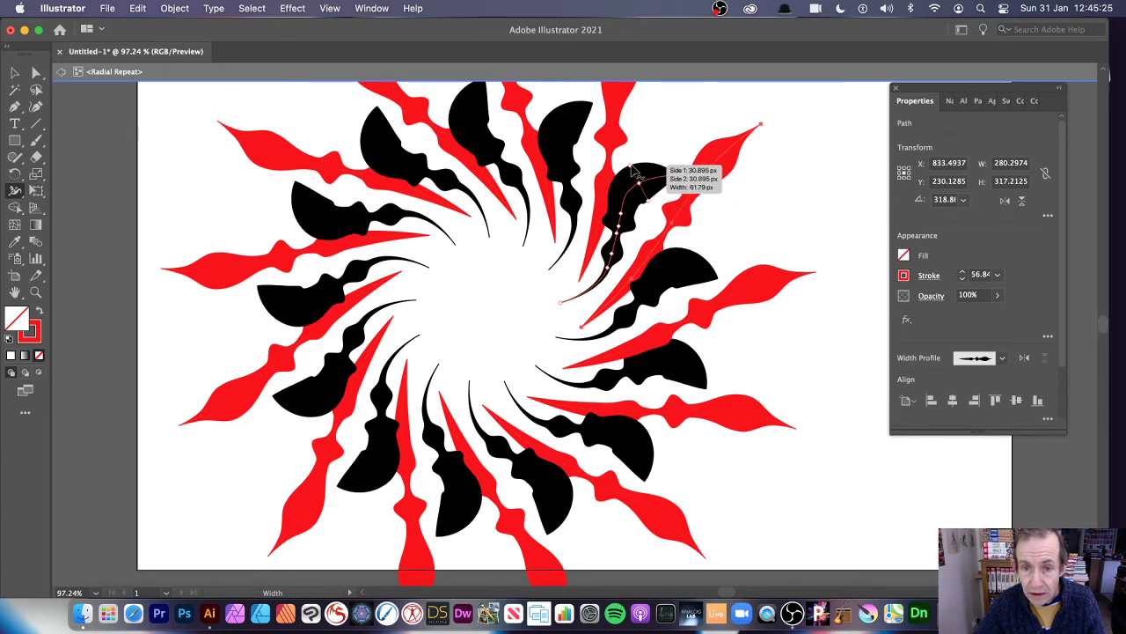
{"action": "key", "text": "super+z"}
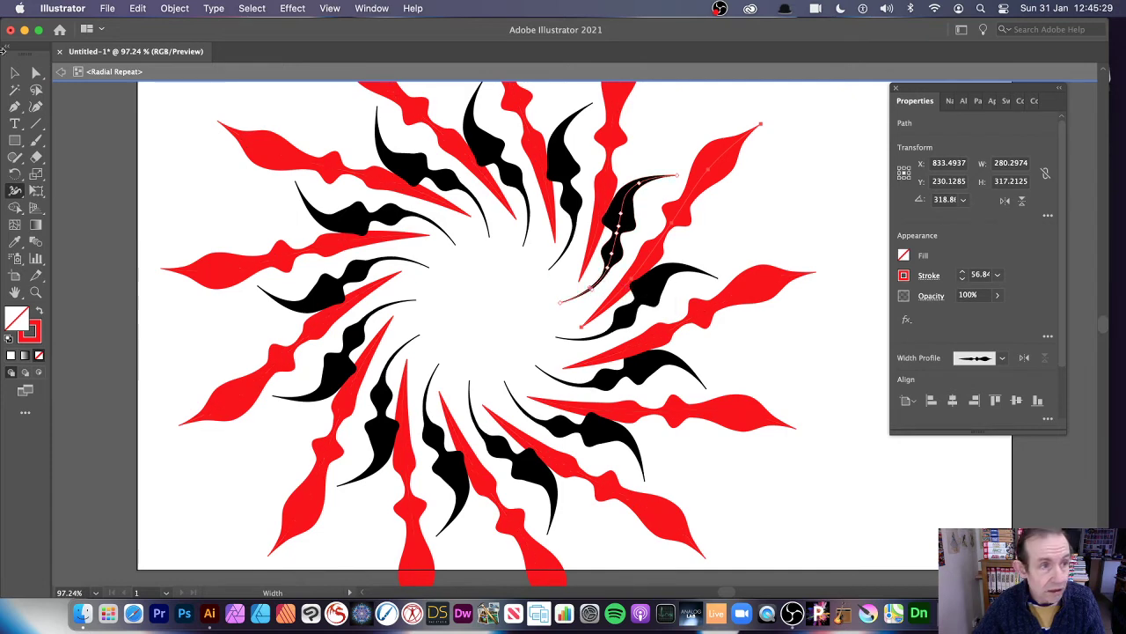
{"action": "left_click", "coordinate": [15, 70]}
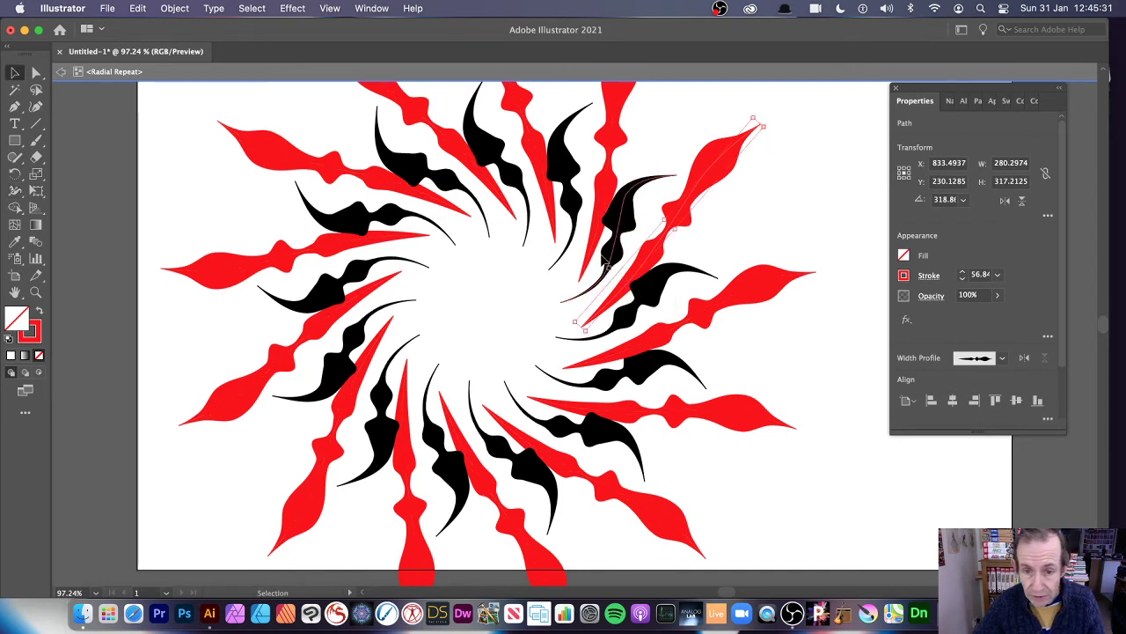
Step: Move and rotate the black path, extend it into a five-point zigzag, and thicken it
{"action": "left_click_drag", "start_coordinate": [609, 256], "coordinate": [598, 303]}
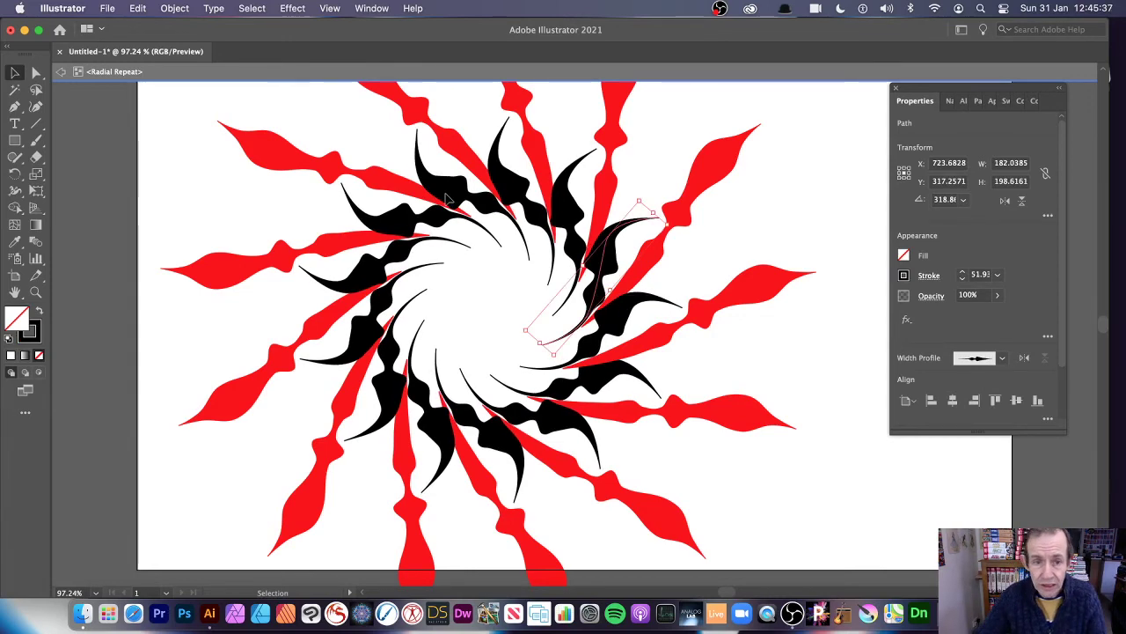
{"action": "mouse_move", "coordinate": [641, 194]}
{"action": "left_mouse_down"}
{"action": "mouse_move", "coordinate": [628, 181]}
{"action": "mouse_move", "coordinate": [648, 196]}
{"action": "left_mouse_up"}
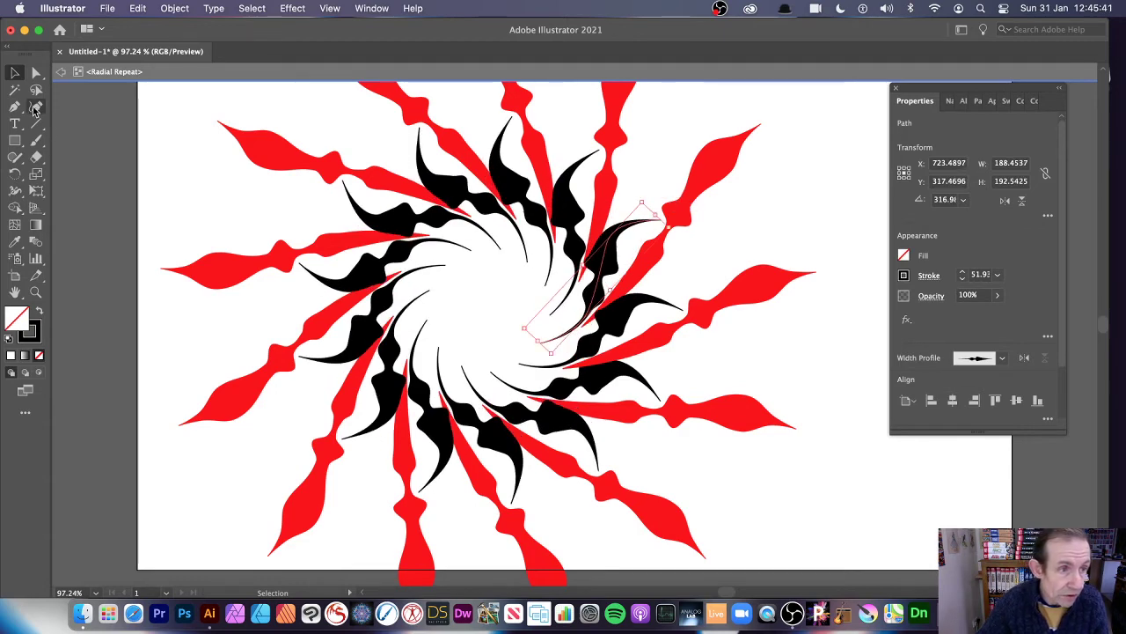
{"action": "left_click", "coordinate": [36, 106]}
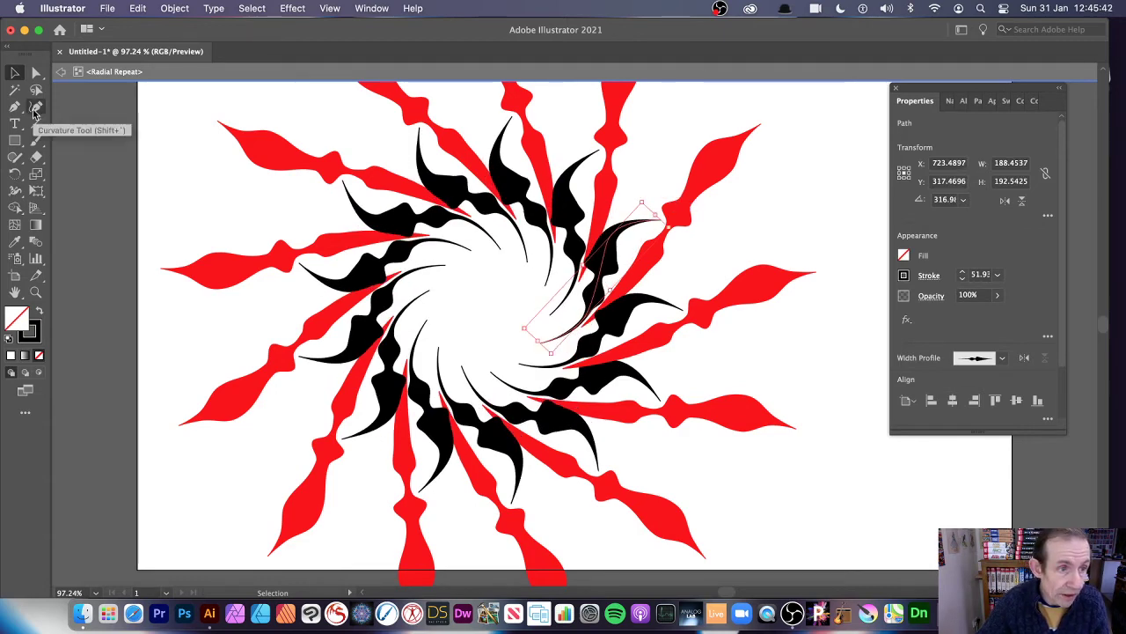
{"action": "left_click", "coordinate": [748, 219]}
{"action": "left_click", "coordinate": [656, 158]}
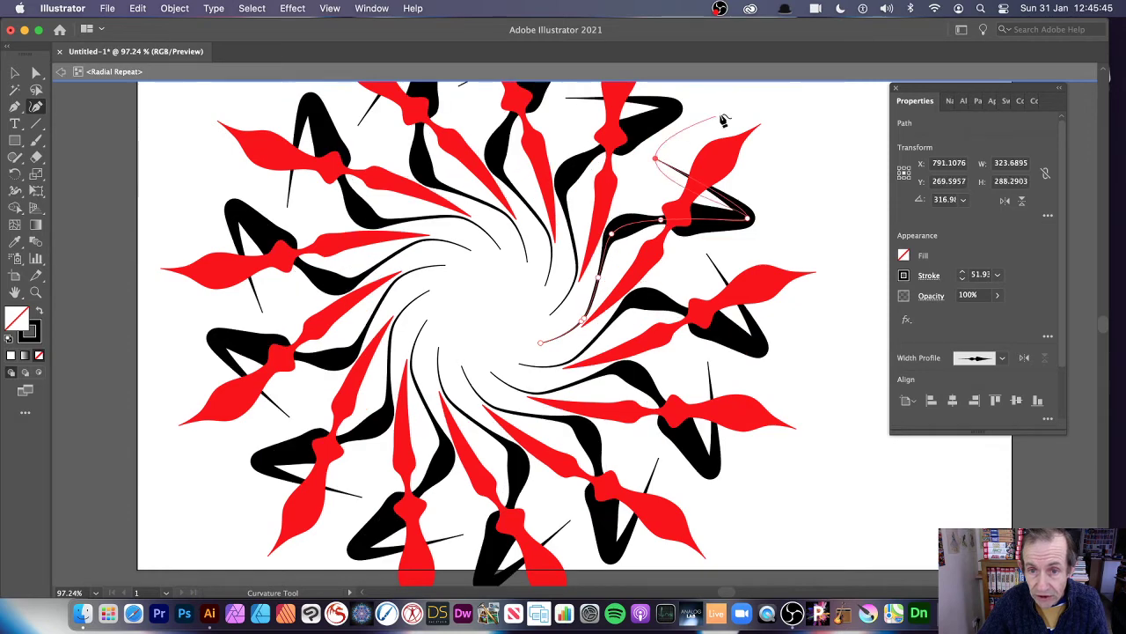
{"action": "left_click", "coordinate": [766, 159]}
{"action": "left_click", "coordinate": [713, 106]}
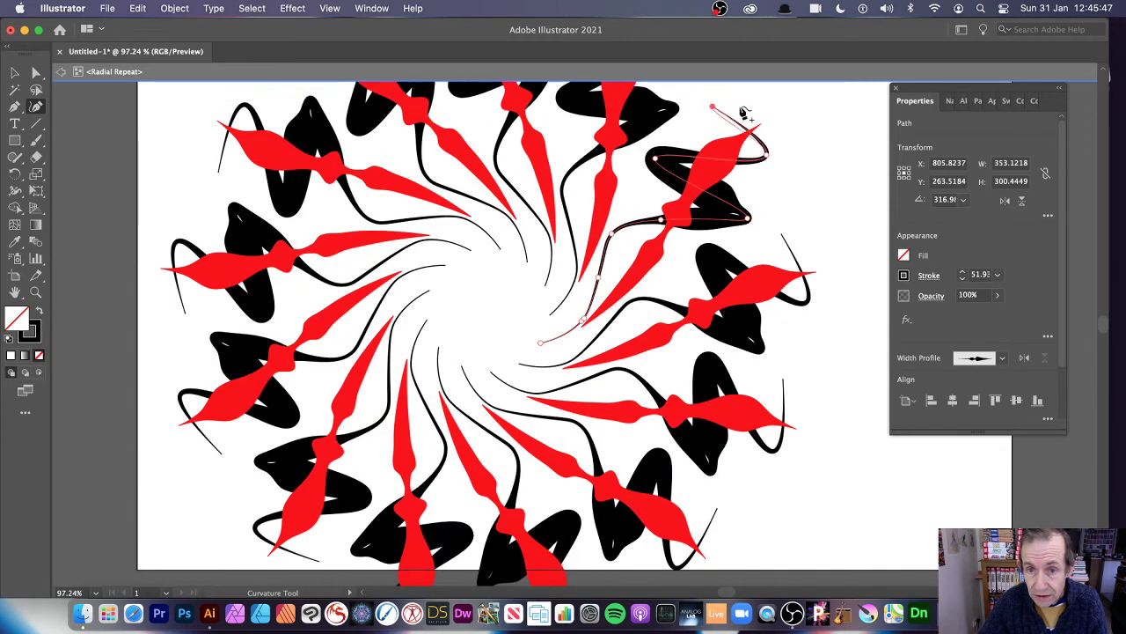
{"action": "left_click", "coordinate": [804, 109]}
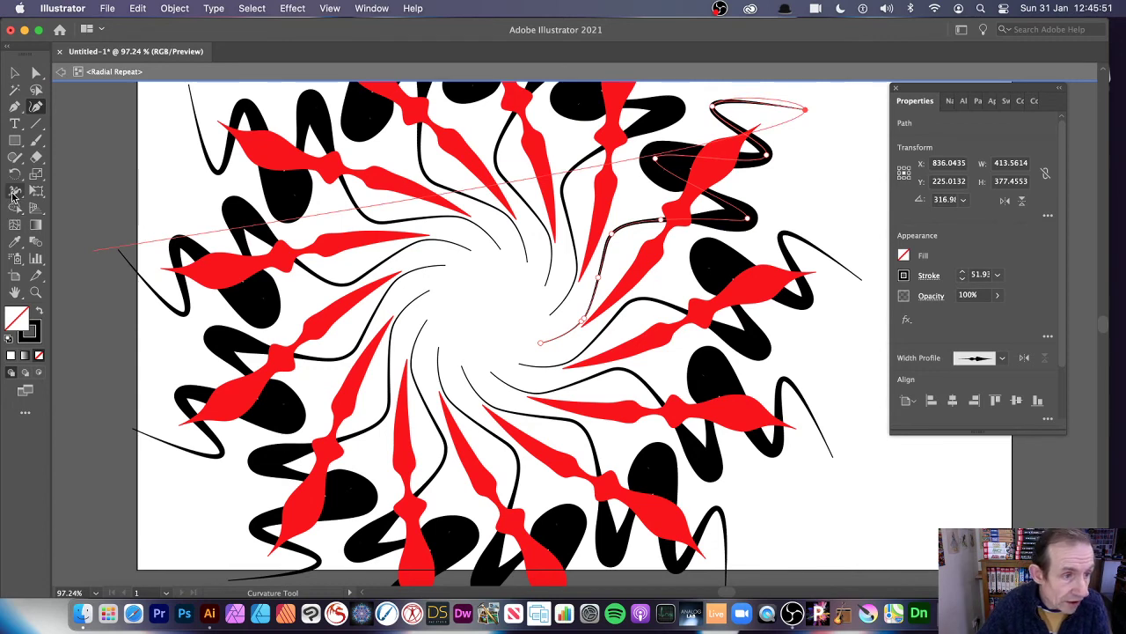
{"action": "left_click", "coordinate": [14, 192]}
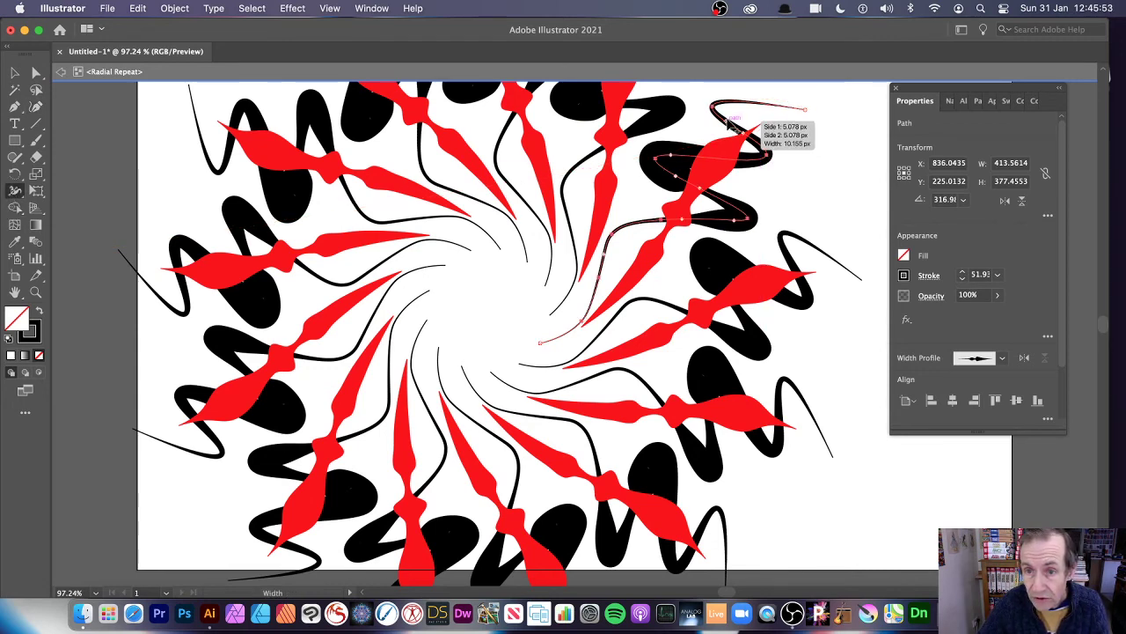
{"action": "left_click_drag", "start_coordinate": [725, 129], "coordinate": [774, 117]}
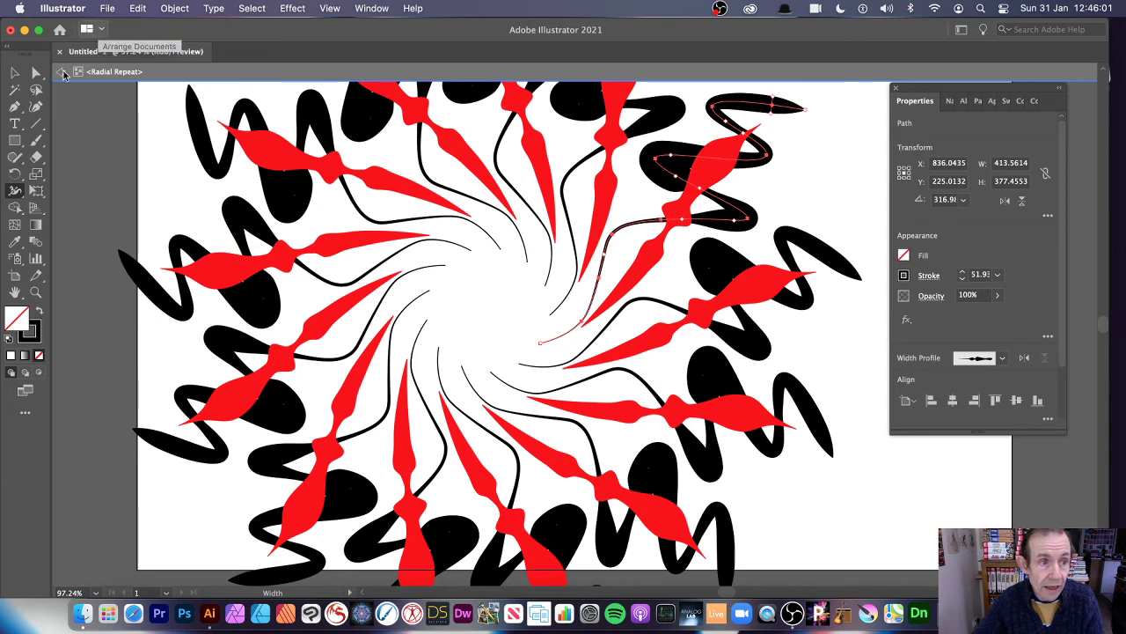
Step: Exit isolation mode and return to the full document with nothing selected
{"action": "left_click", "coordinate": [60, 75]}
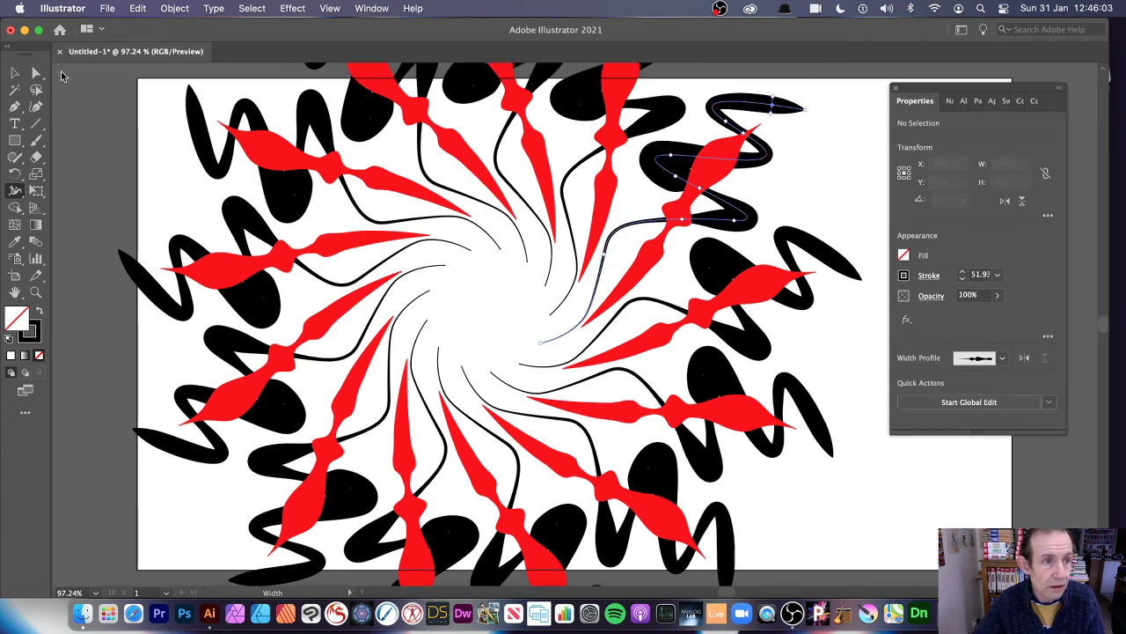
{"action": "key", "text": "v"}
{"action": "left_click", "coordinate": [440, 238]}
Step: Scale the radial repeat down, reposition it on the artboard, set 12 copies and rotate them
{"action": "left_click_drag", "start_coordinate": [431, 204], "coordinate": [533, 377]}
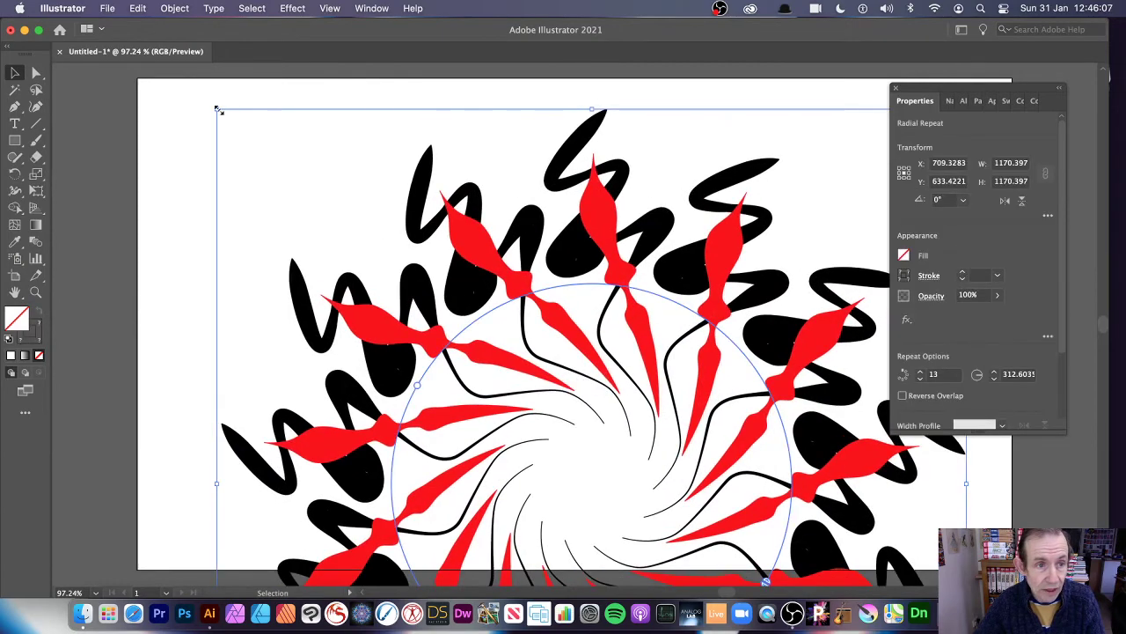
{"action": "left_click_drag", "start_coordinate": [219, 110], "coordinate": [452, 344]}
{"action": "left_click_drag", "start_coordinate": [721, 391], "coordinate": [524, 131]}
{"action": "mouse_move", "coordinate": [762, 242]}
{"action": "left_mouse_down"}
{"action": "mouse_move", "coordinate": [772, 283]}
{"action": "mouse_move", "coordinate": [770, 222]}
{"action": "mouse_move", "coordinate": [767, 249]}
{"action": "mouse_move", "coordinate": [760, 241]}
{"action": "left_mouse_up"}
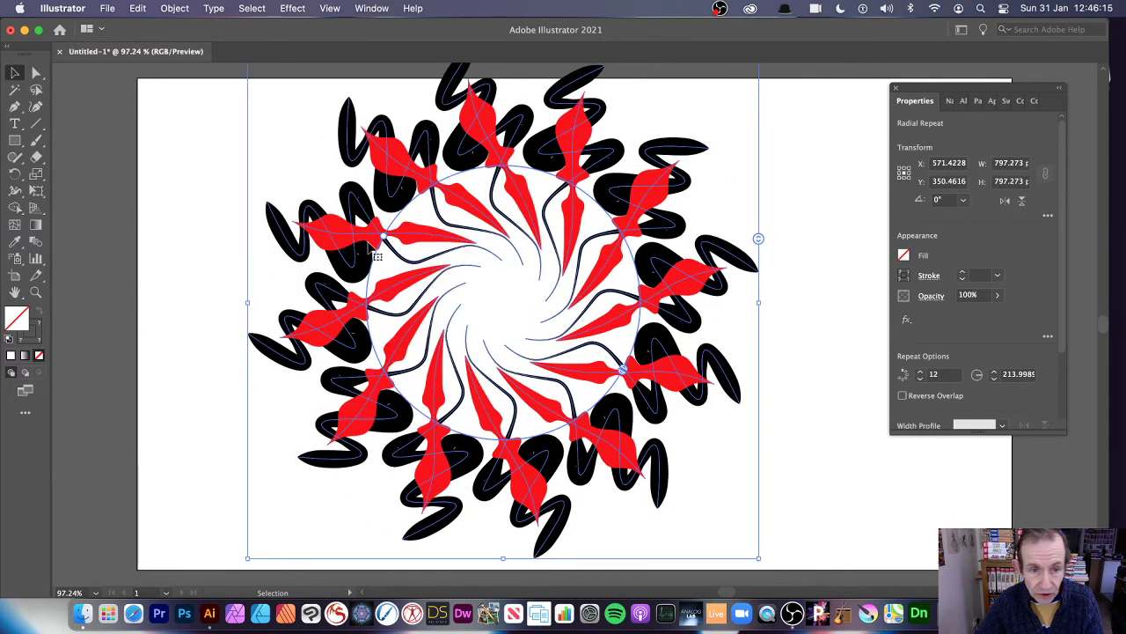
{"action": "left_click_drag", "start_coordinate": [385, 242], "coordinate": [418, 177]}
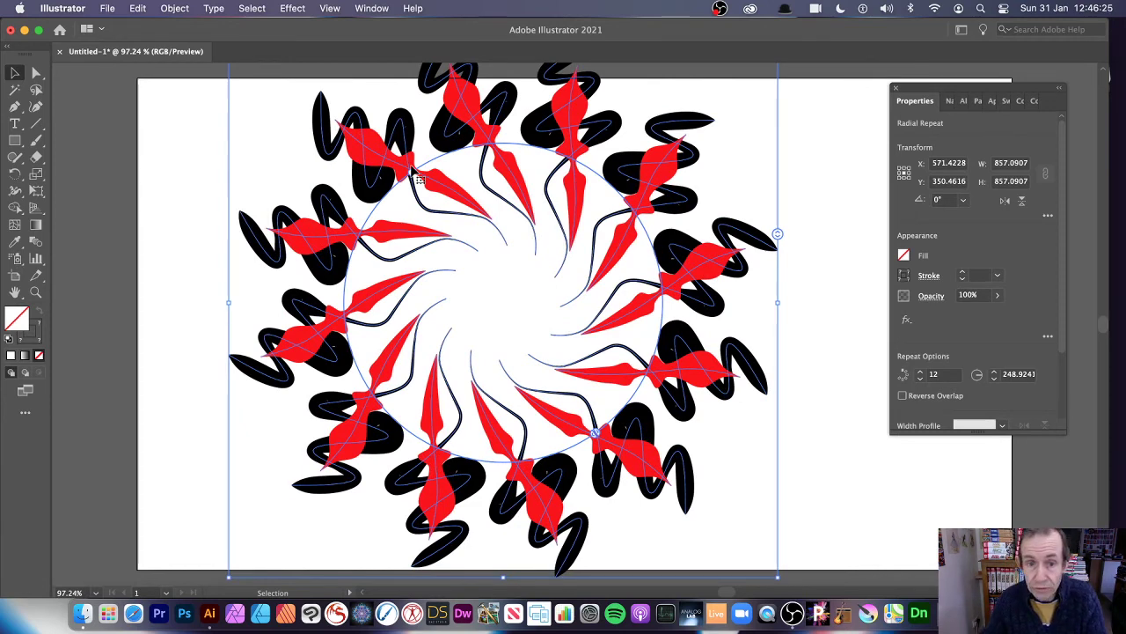
Step: Add a Multiply drop shadow with 75% opacity, 7 px offsets and 5 px blur
{"action": "left_click", "coordinate": [293, 10]}
{"action": "mouse_move", "coordinate": [314, 113]}
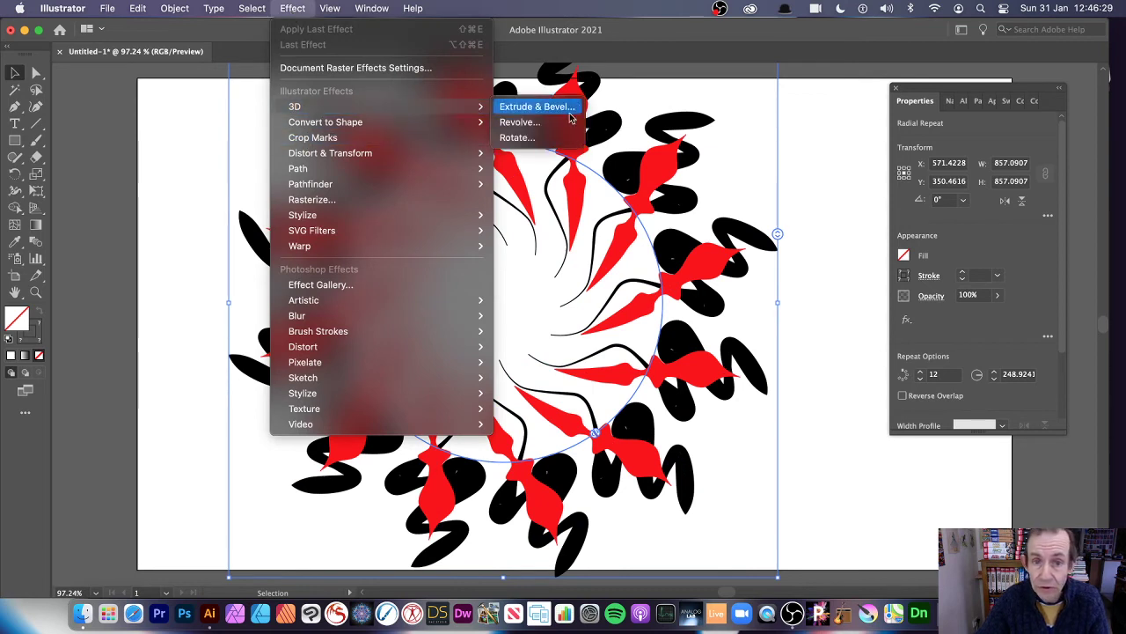
{"action": "mouse_move", "coordinate": [343, 221]}
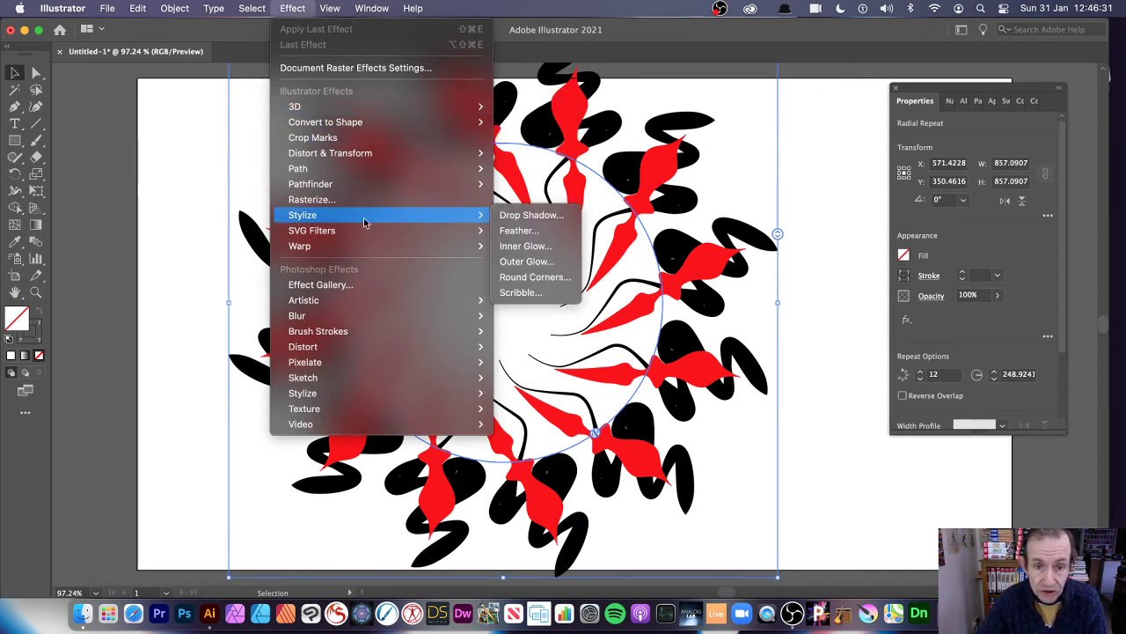
{"action": "left_click", "coordinate": [569, 222]}
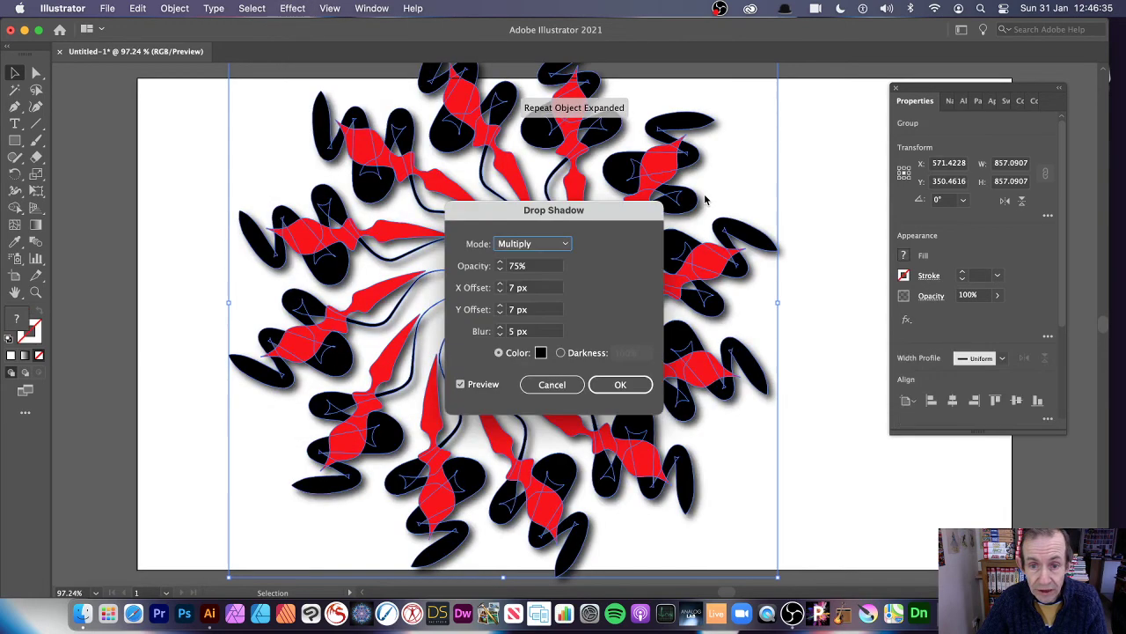
{"action": "left_click", "coordinate": [639, 385]}
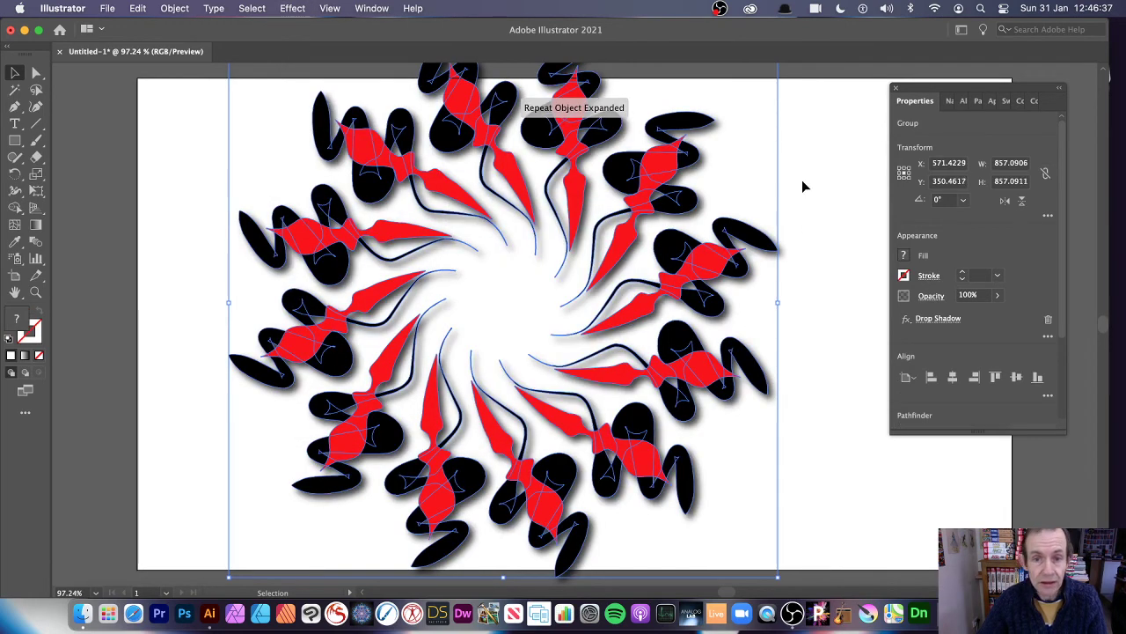